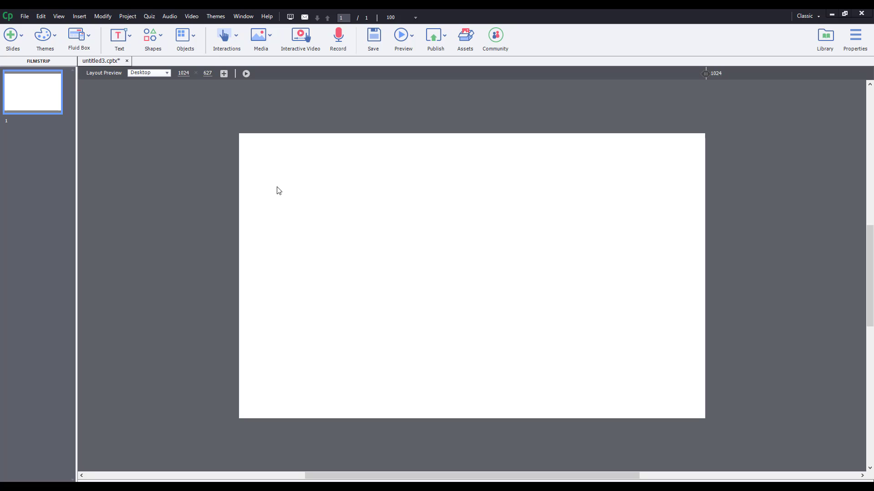
Step: Choose the Process Circle template from Interactions > Learning Interactions
{"action": "left_click", "coordinate": [236, 38]}
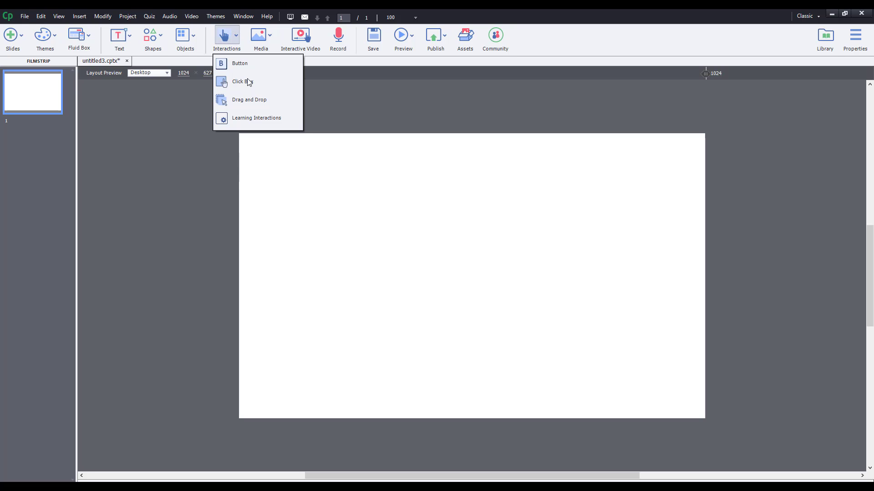
{"action": "left_click", "coordinate": [257, 119]}
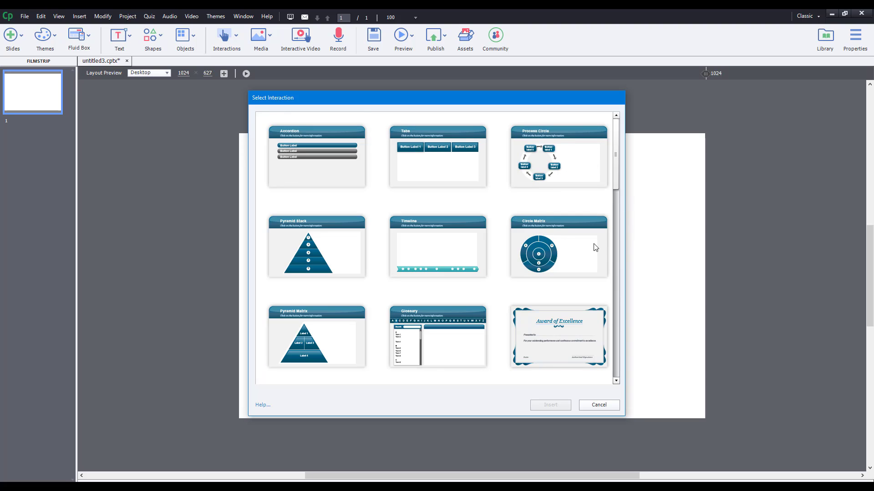
{"action": "left_click", "coordinate": [546, 149]}
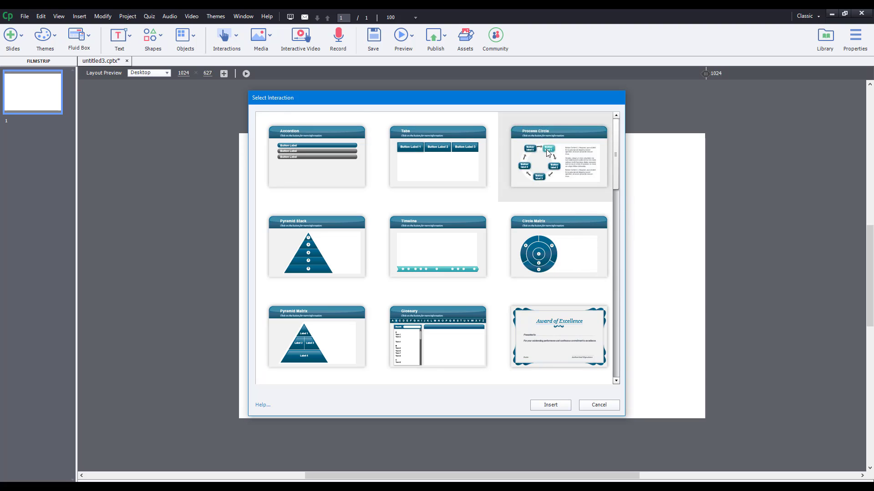
{"action": "scroll", "coordinate": [451, 216], "scroll_direction": "down", "scroll_amount": 2}
{"action": "scroll", "coordinate": [453, 219], "scroll_direction": "down", "scroll_amount": 1}
{"action": "scroll", "coordinate": [454, 219], "scroll_direction": "up", "scroll_amount": 3}
Step: Insert the Process Circle and set its title to 'Software Application'
{"action": "left_click", "coordinate": [551, 405]}
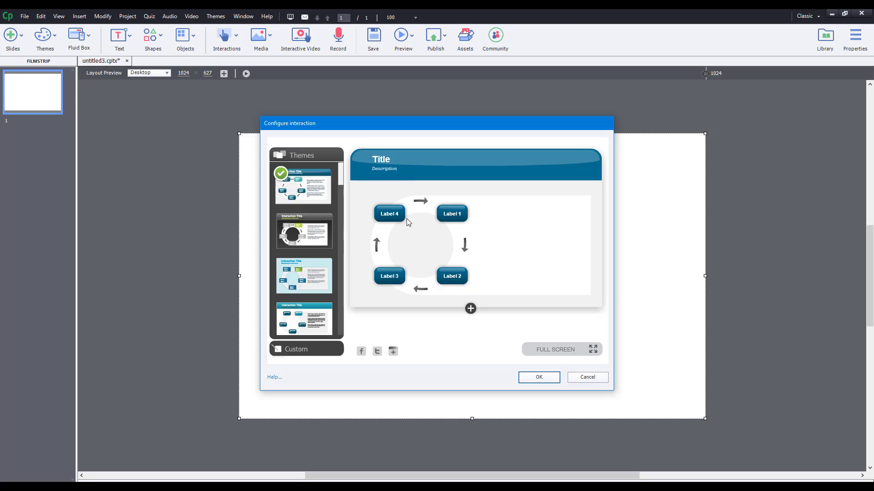
{"action": "double_click", "coordinate": [382, 161]}
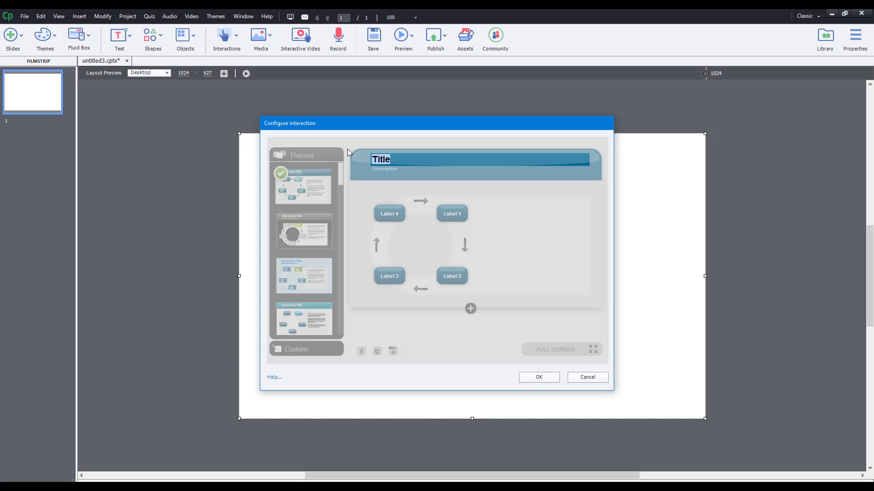
{"action": "type", "text": "Software Application"}
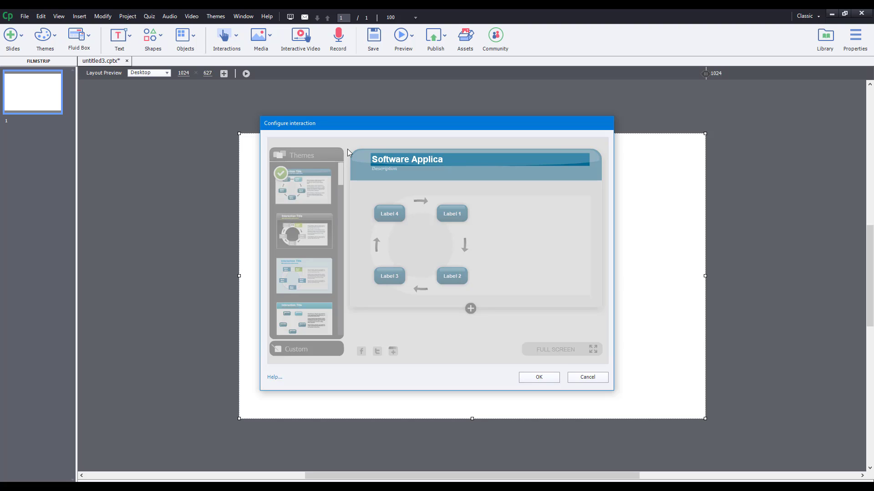
{"action": "left_click", "coordinate": [381, 171]}
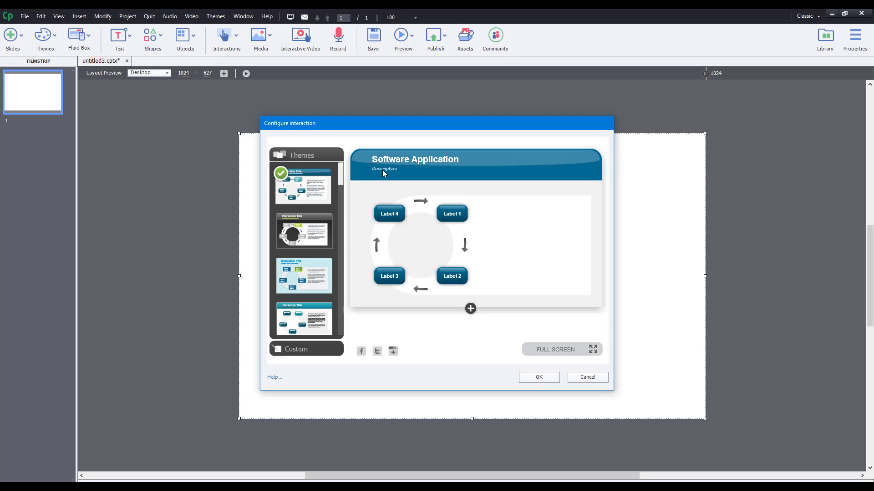
Step: Enter 'Use of Software' as the interaction description
{"action": "left_click", "coordinate": [385, 168]}
{"action": "type", "text": "Mea"}
{"action": "key", "text": "BackSpace"}
{"action": "key", "text": "BackSpace"}
{"action": "key", "text": "BackSpace"}
{"action": "type", "text": "Use of Software"}
Step: Rename the first two circle buttons 'Photoshop' and 'Illustrator'
{"action": "left_click", "coordinate": [556, 217]}
{"action": "left_click", "coordinate": [459, 216]}
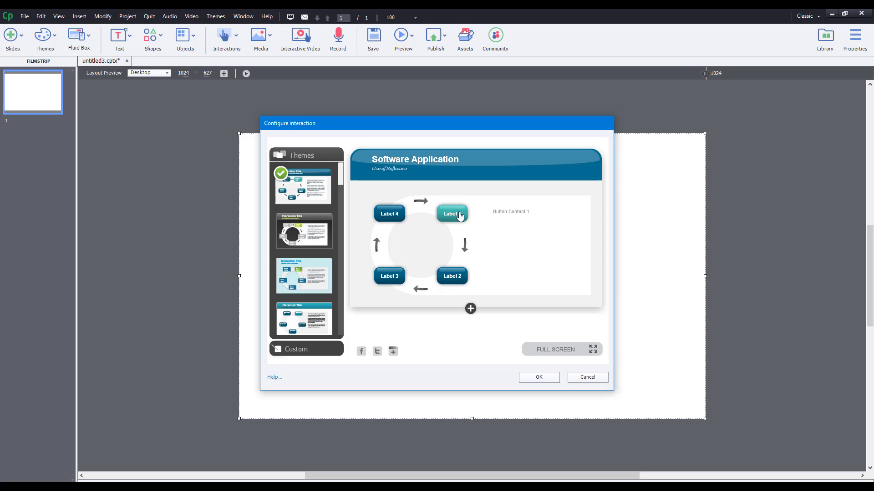
{"action": "left_click", "coordinate": [458, 218]}
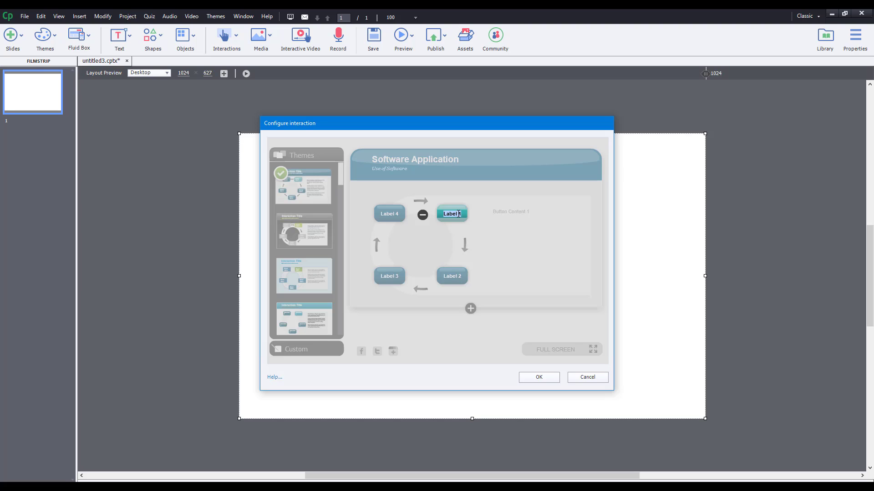
{"action": "type", "text": "Photoshop"}
{"action": "left_click", "coordinate": [560, 222]}
{"action": "left_click", "coordinate": [454, 274]}
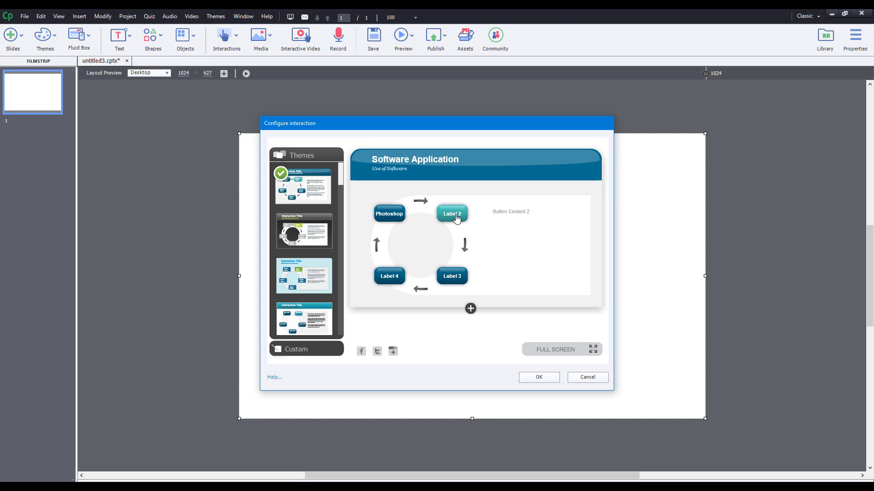
{"action": "double_click", "coordinate": [457, 218]}
{"action": "type", "text": "Illustrator"}
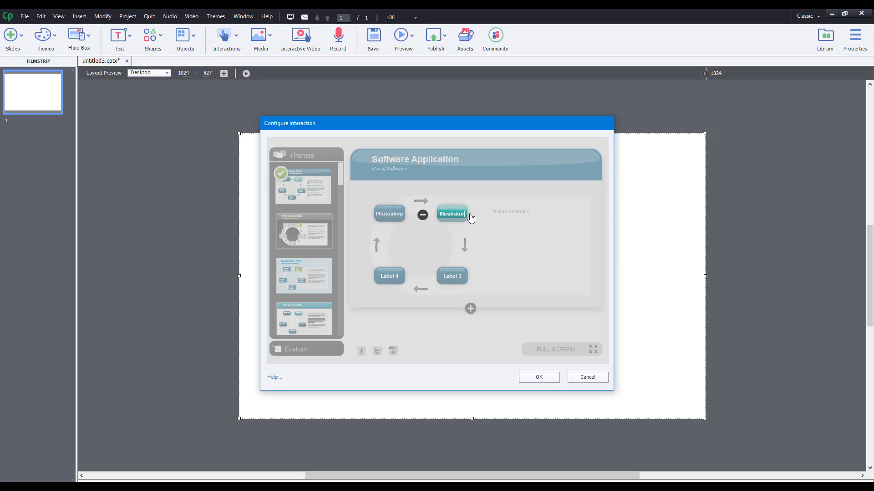
{"action": "left_click", "coordinate": [485, 279]}
Step: Rename the third button 'After Effects' and open Label 4 for editing
{"action": "left_click", "coordinate": [454, 278]}
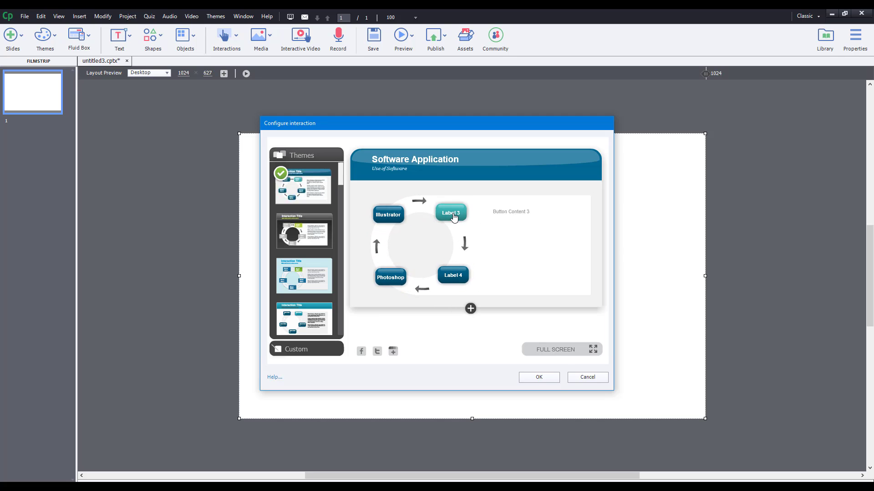
{"action": "double_click", "coordinate": [453, 216]}
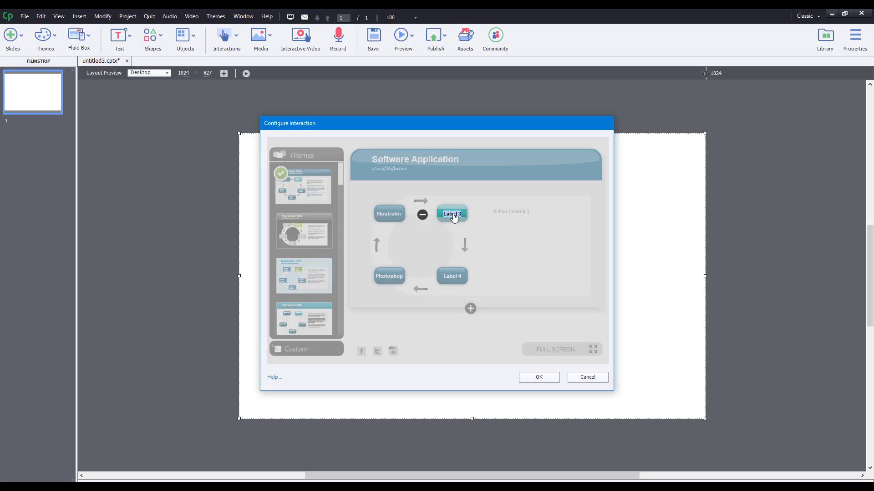
{"action": "type", "text": "After Effects"}
{"action": "left_click", "coordinate": [492, 251]}
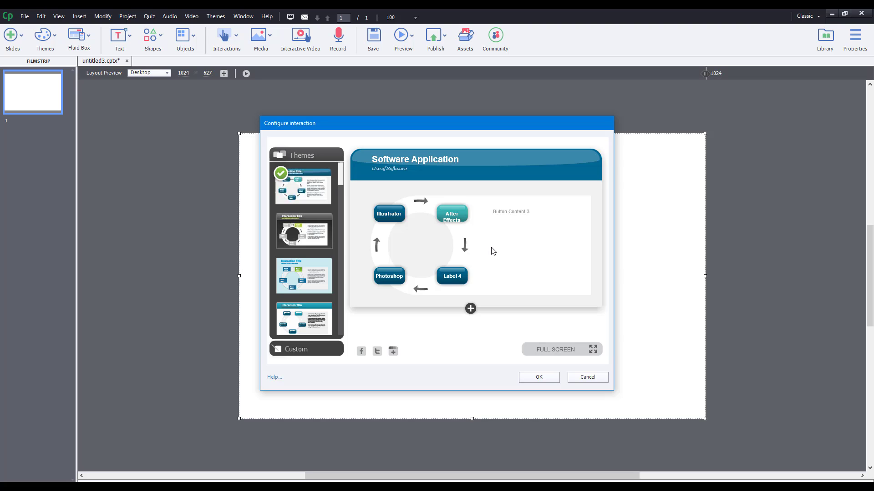
{"action": "left_click", "coordinate": [464, 281]}
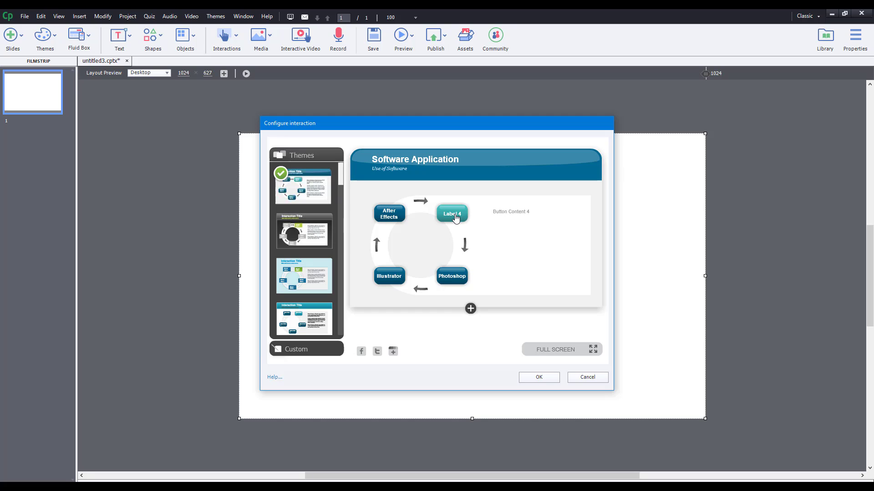
{"action": "double_click", "coordinate": [455, 218]}
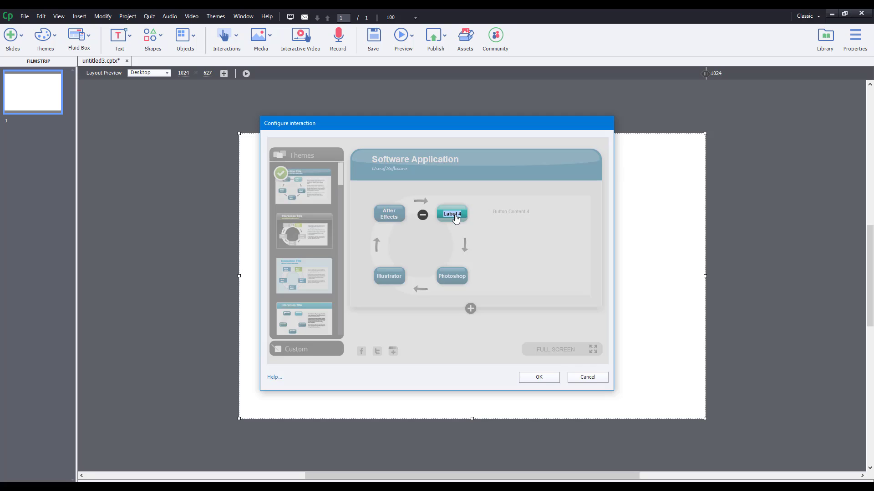
Step: Delete the Label 4 button and add two New Label buttons
{"action": "left_click", "coordinate": [423, 214]}
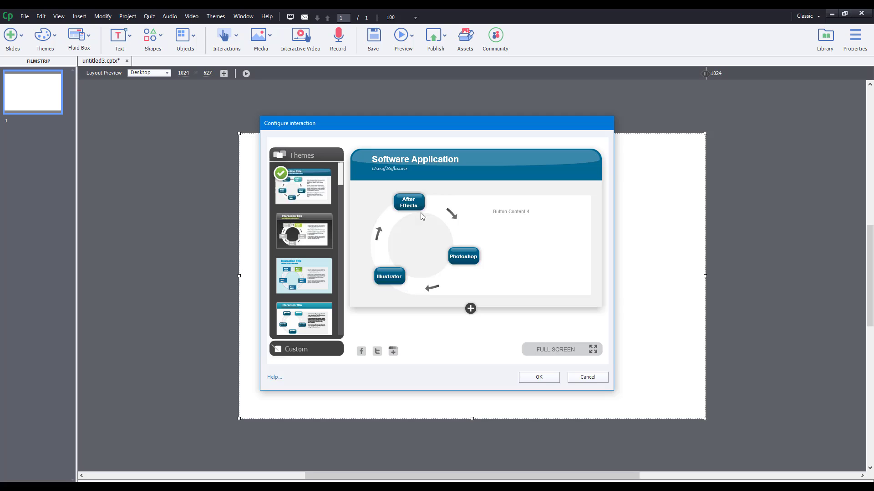
{"action": "left_click", "coordinate": [470, 309]}
{"action": "left_click", "coordinate": [471, 309]}
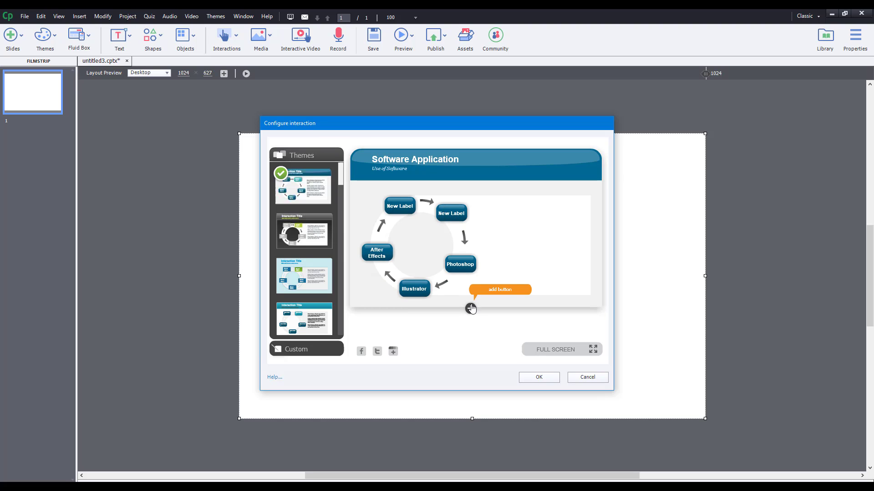
Step: Remove both New Label buttons, leaving Photoshop, Illustrator and After Effects
{"action": "left_click", "coordinate": [456, 218]}
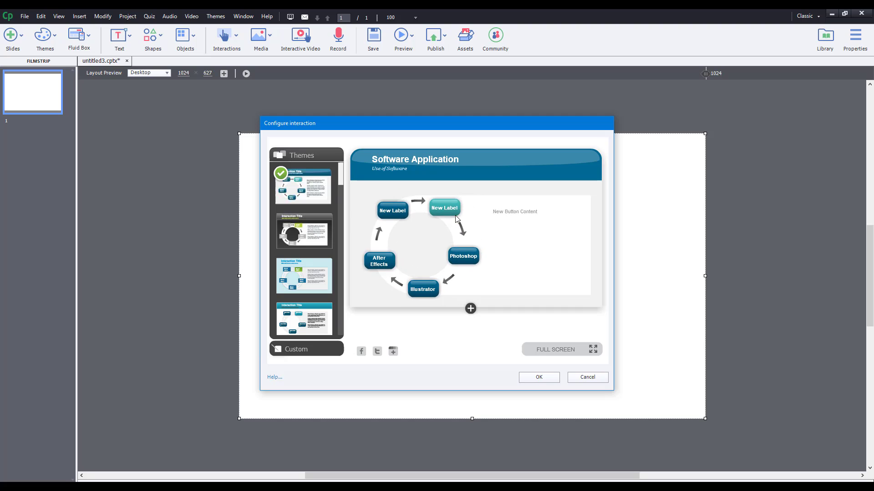
{"action": "double_click", "coordinate": [446, 214]}
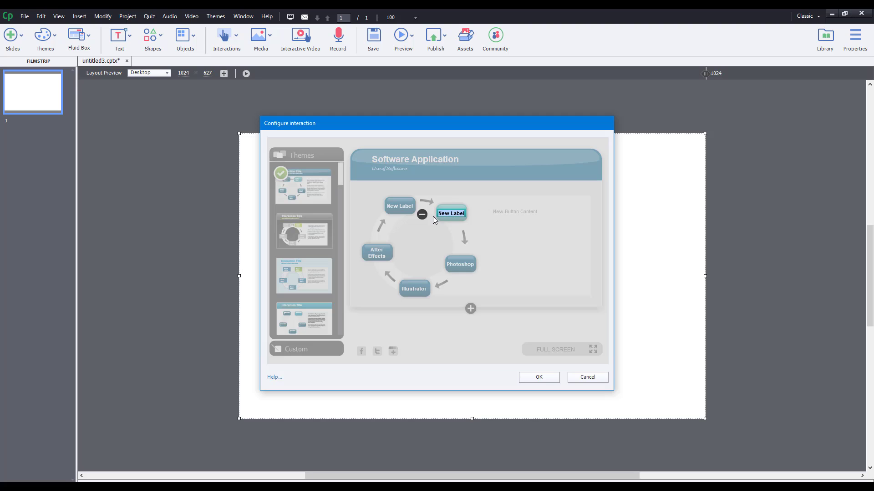
{"action": "left_click", "coordinate": [426, 212]}
{"action": "left_click", "coordinate": [455, 218]}
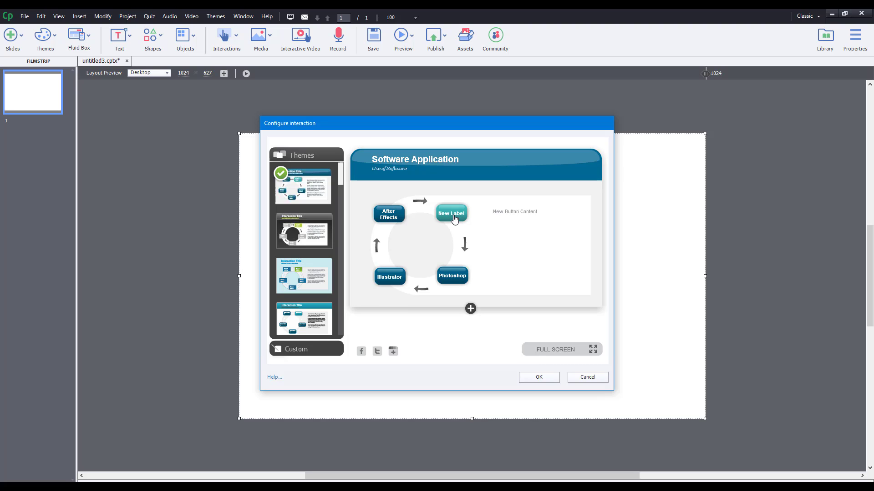
{"action": "left_click", "coordinate": [453, 218]}
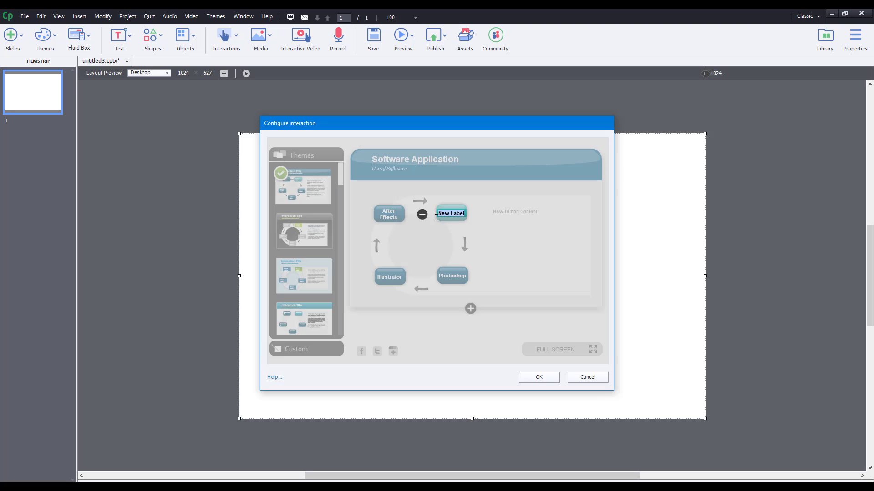
{"action": "left_click", "coordinate": [428, 218]}
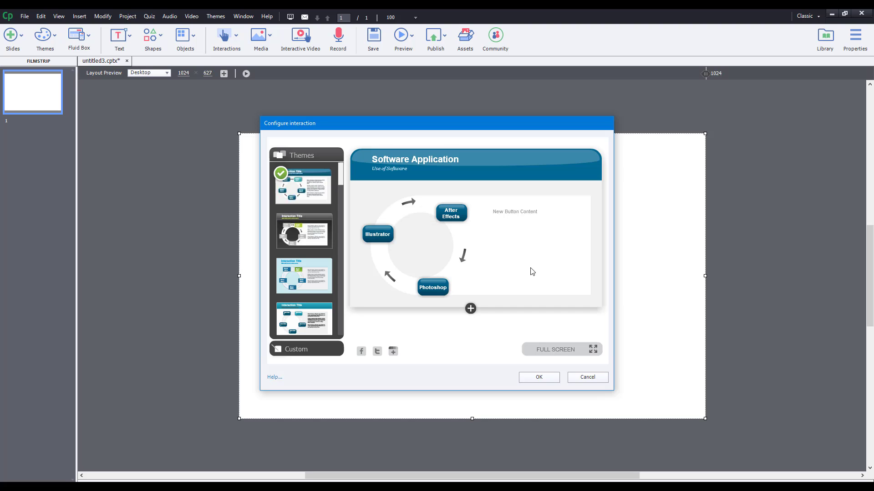
{"action": "left_click", "coordinate": [452, 217]}
Step: Set the After Effects content to 'This is used for Motion Graphics'
{"action": "left_click", "coordinate": [520, 212]}
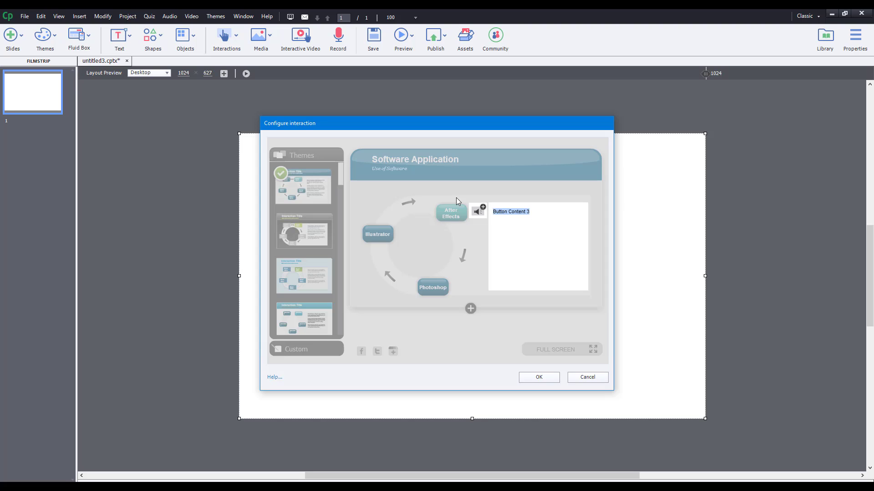
{"action": "type", "text": "This is used for Motion Graphics"}
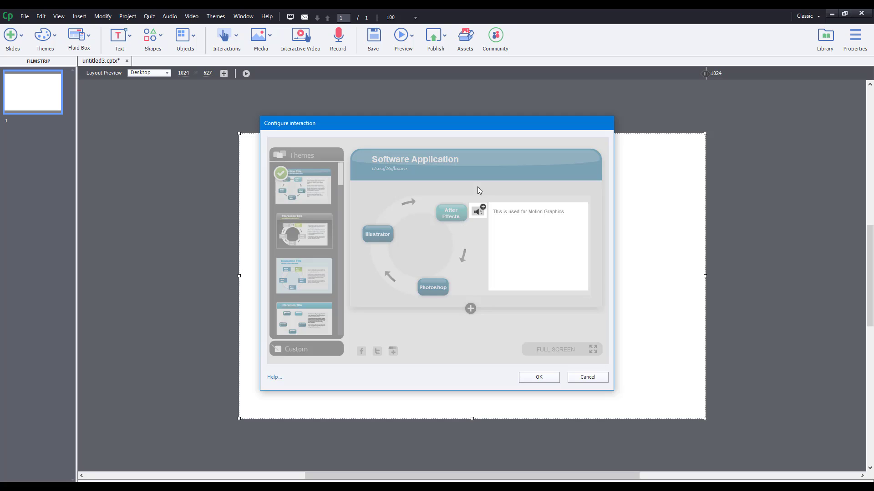
{"action": "left_click", "coordinate": [520, 171]}
Step: Replace Photoshop's placeholder content with 'Used for Image Editing'
{"action": "left_click", "coordinate": [440, 284]}
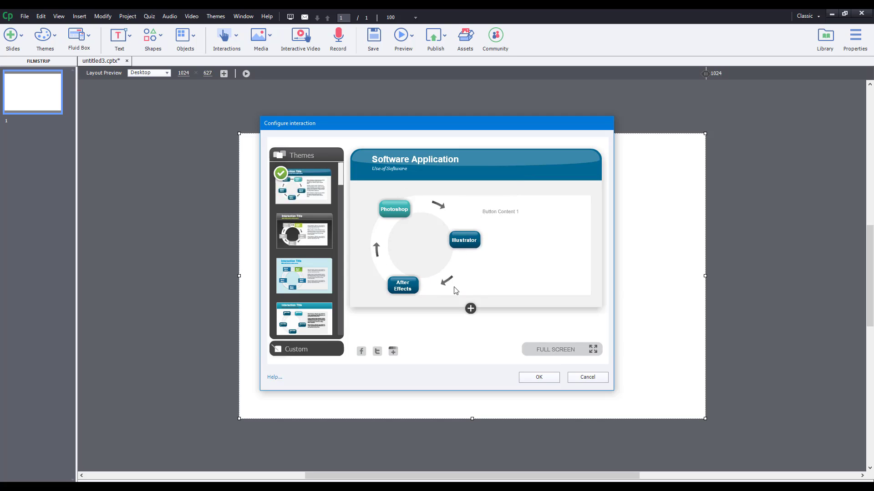
{"action": "left_click", "coordinate": [503, 214]}
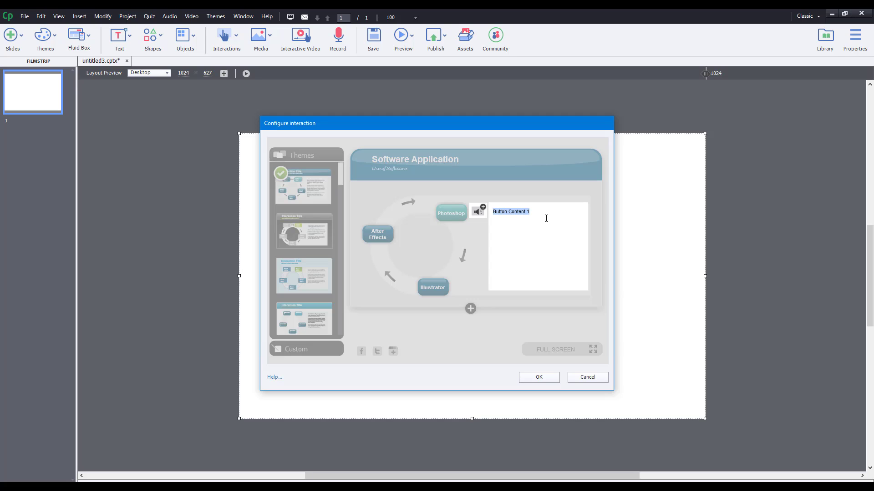
{"action": "left_click_drag", "start_coordinate": [542, 213], "coordinate": [346, 196]}
{"action": "key", "text": "Delete"}
{"action": "type", "text": "Used for Image Editing"}
Step: Give Illustrator the content 'Used for Vector Graphics Design', capitalising Graphics
{"action": "left_click", "coordinate": [433, 287]}
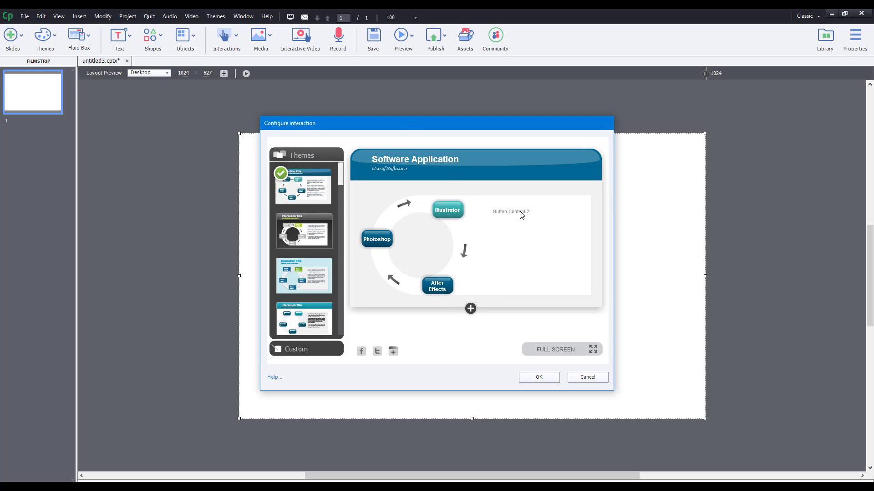
{"action": "left_click", "coordinate": [522, 215]}
{"action": "type", "text": "Used for"}
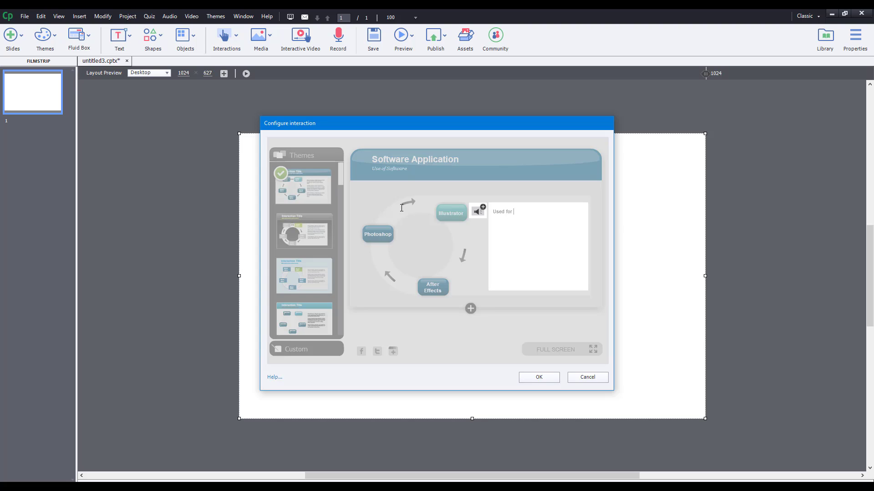
{"action": "type", "text": " Vector graphics D"}
{"action": "key", "text": "ctrl+Left"}
{"action": "key", "text": "ctrl+Left"}
{"action": "key", "text": "Right"}
{"action": "key", "text": "BackSpace"}
{"action": "type", "text": "G"}
{"action": "left_click", "coordinate": [592, 198]}
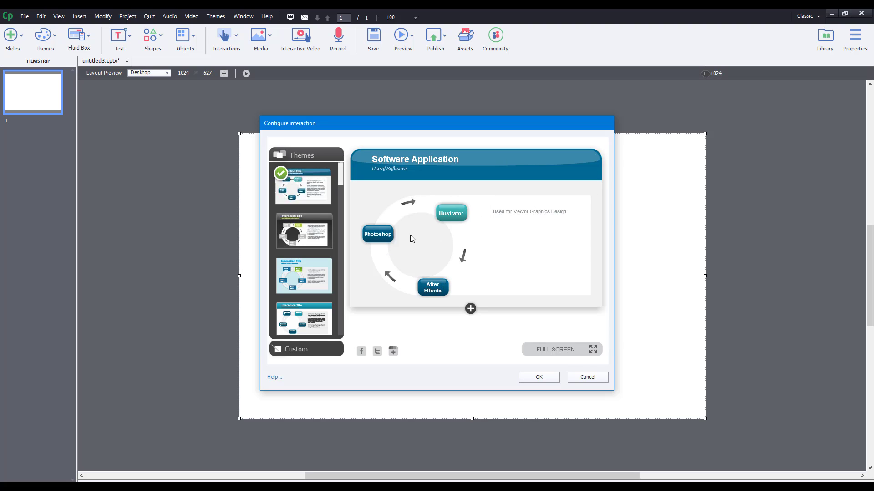
{"action": "left_click", "coordinate": [594, 352]}
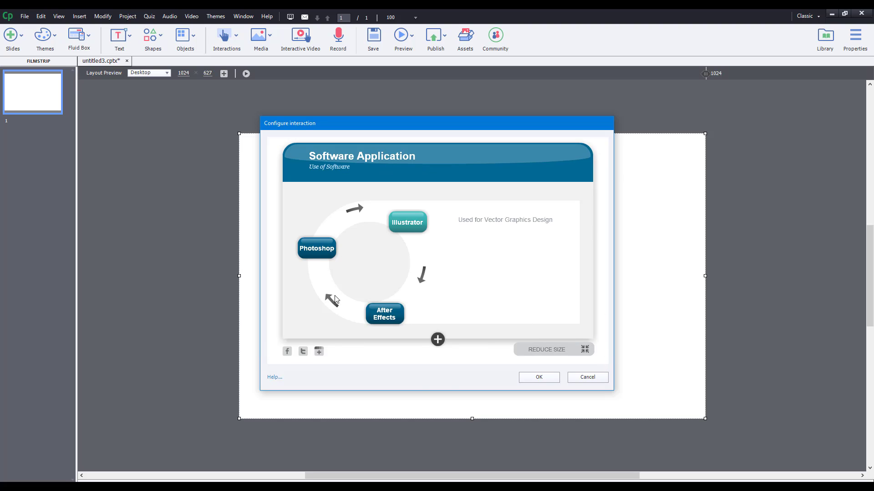
{"action": "left_click", "coordinate": [586, 354]}
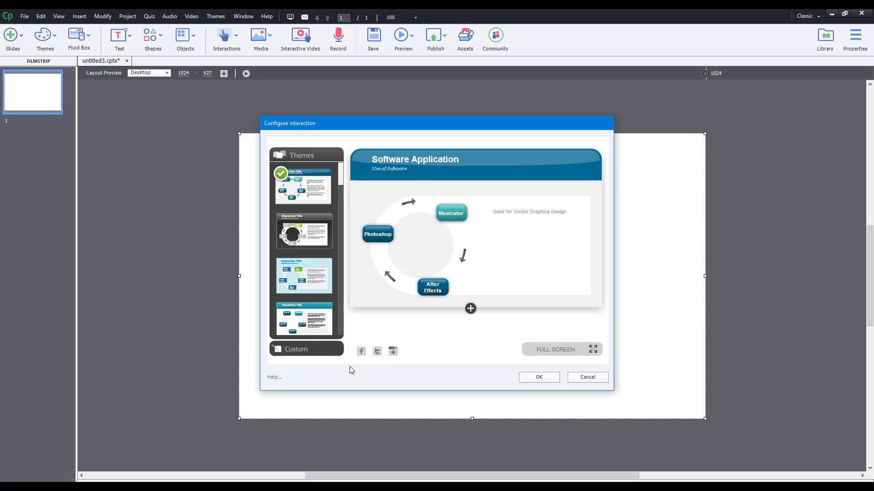
Step: Browse the themes, trying orange Theme 5 and an orange-red theme
{"action": "left_click", "coordinate": [307, 350]}
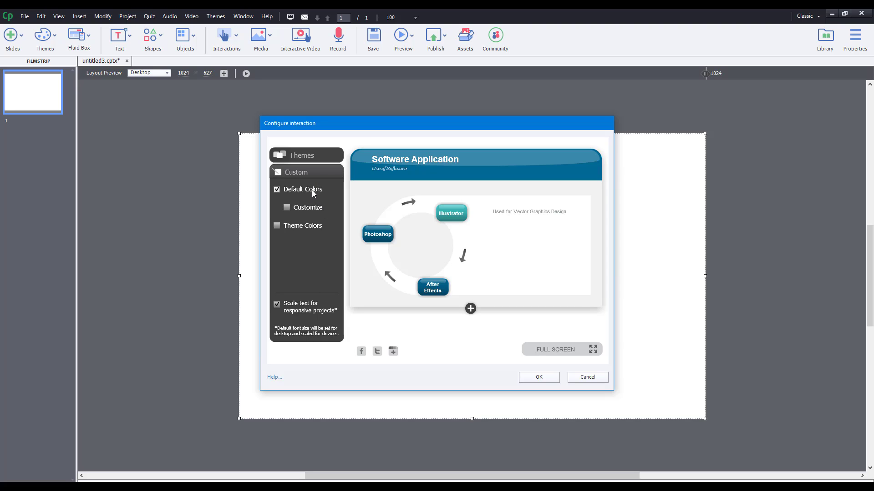
{"action": "left_click", "coordinate": [313, 157]}
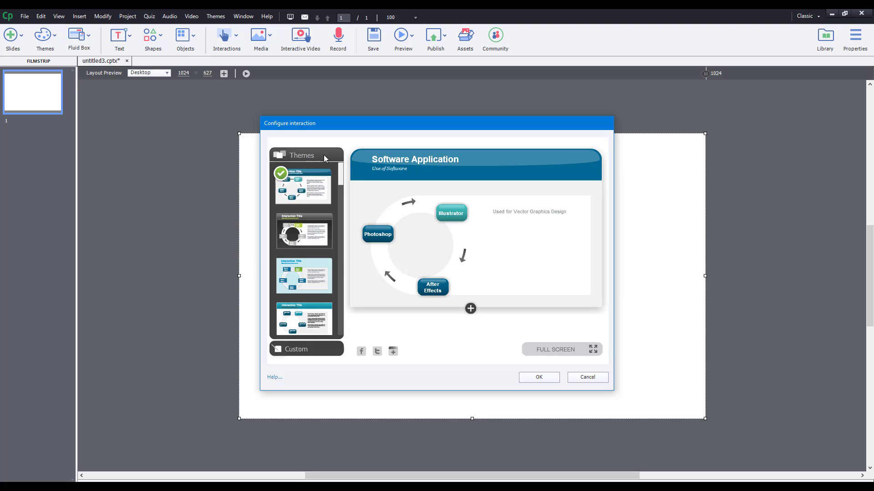
{"action": "left_click_drag", "start_coordinate": [342, 176], "coordinate": [343, 223]}
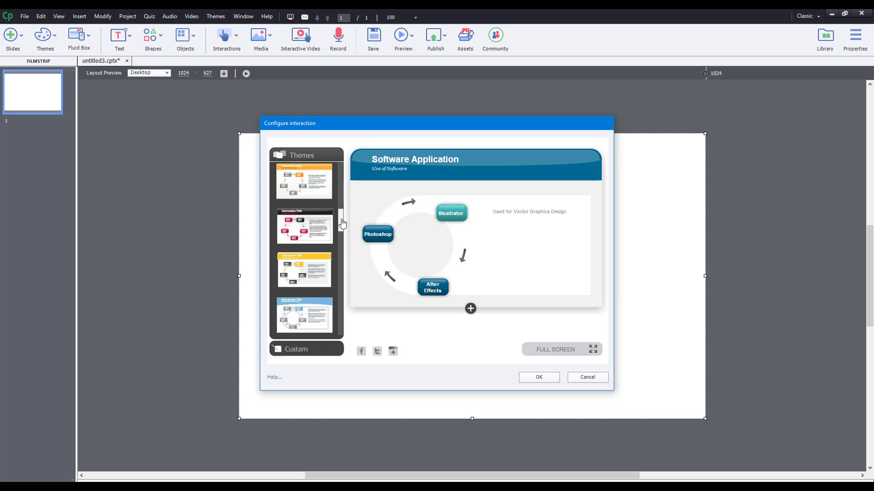
{"action": "left_click", "coordinate": [305, 182]}
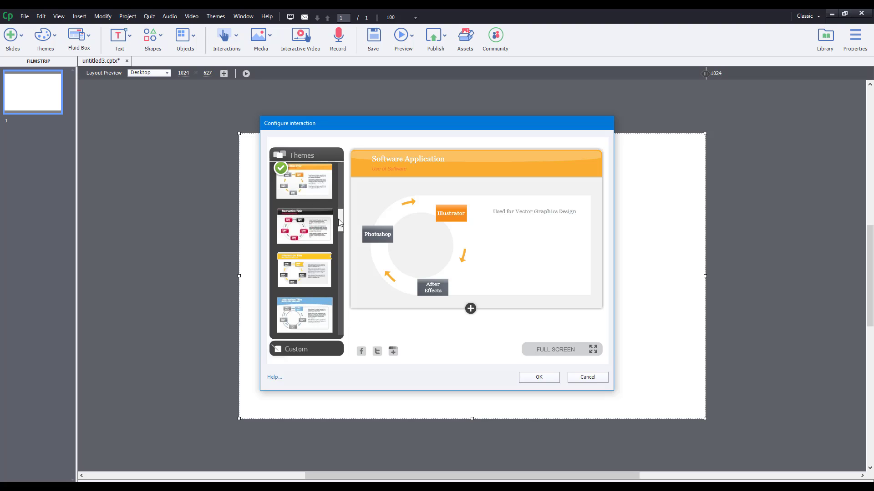
{"action": "left_click", "coordinate": [338, 291]}
{"action": "scroll", "coordinate": [338, 292], "scroll_direction": "down", "scroll_amount": 1}
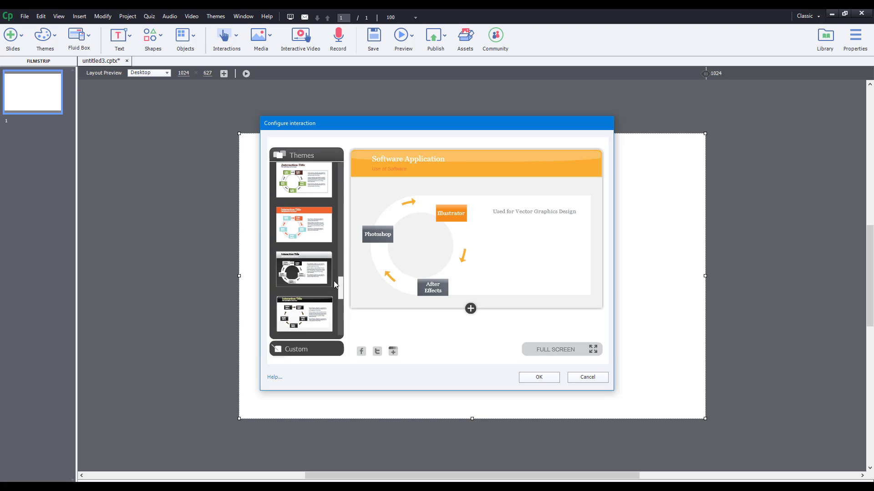
{"action": "left_click", "coordinate": [314, 234]}
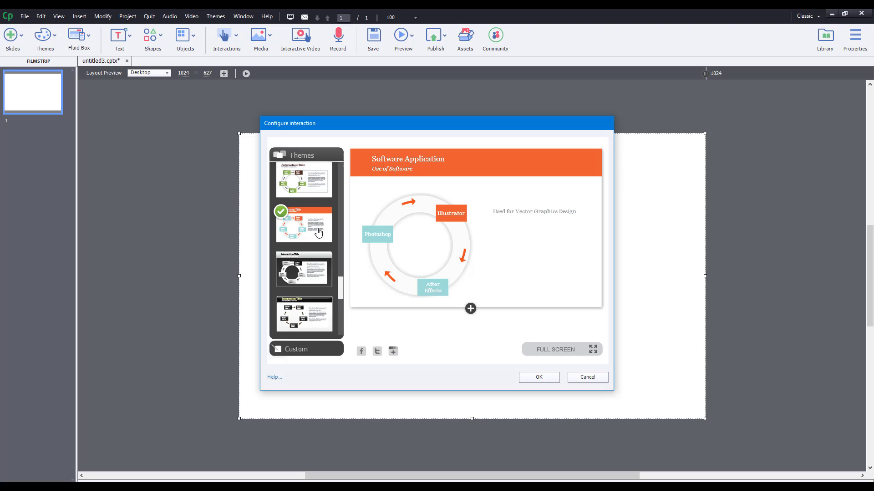
Step: Apply light-blue Theme 16 and enable Customize in the Custom options
{"action": "scroll", "coordinate": [311, 287], "scroll_direction": "down", "scroll_amount": 3}
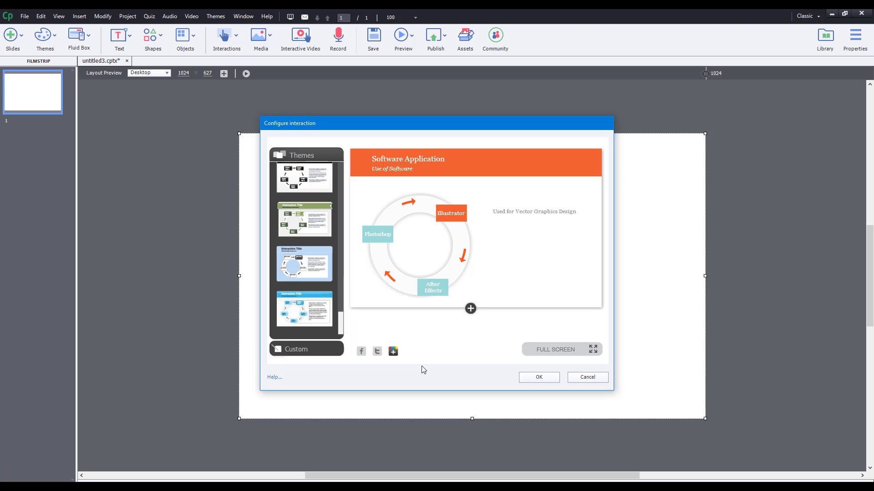
{"action": "left_click", "coordinate": [311, 266]}
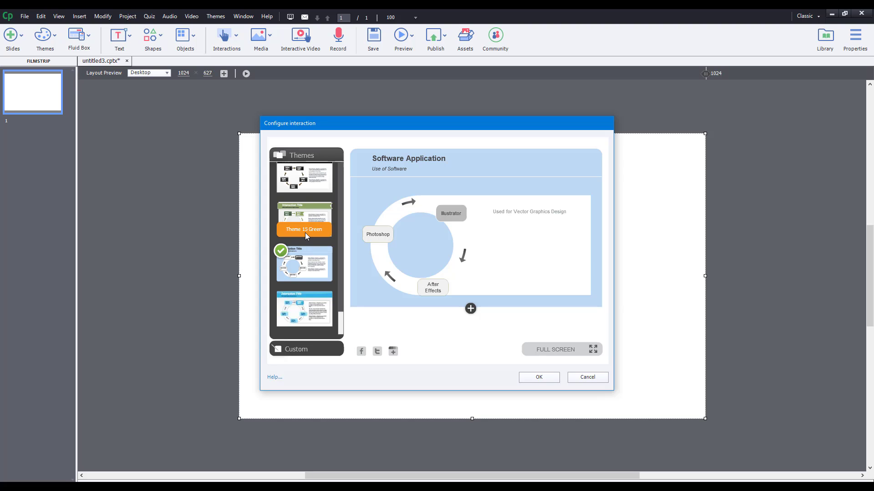
{"action": "left_click", "coordinate": [312, 354]}
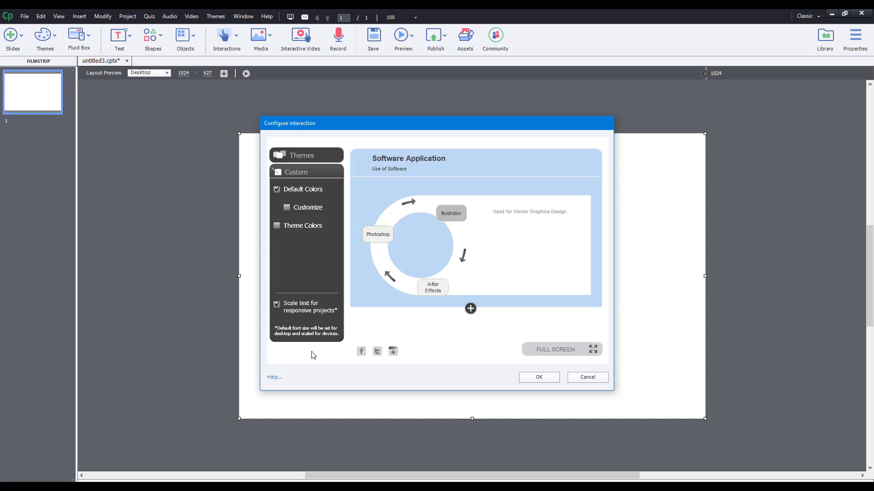
{"action": "left_click", "coordinate": [293, 209]}
Step: Pick a new colour for the buttons' Active state
{"action": "left_click", "coordinate": [312, 231]}
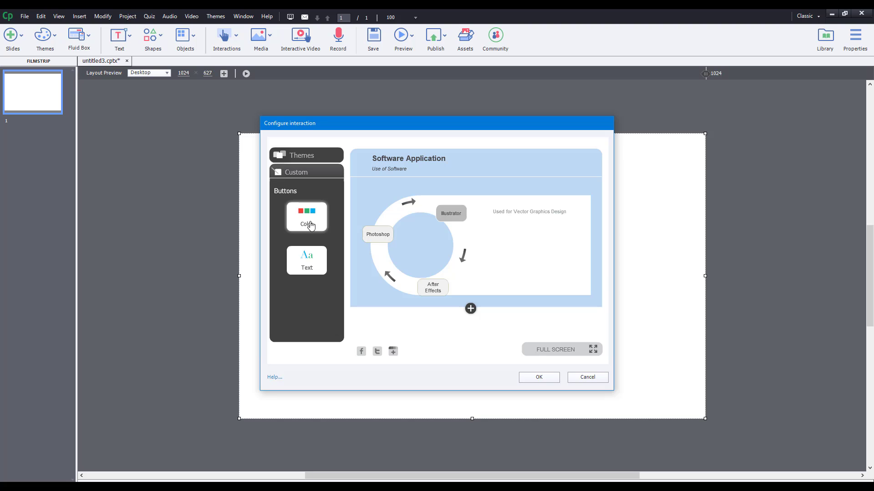
{"action": "left_click", "coordinate": [295, 215]}
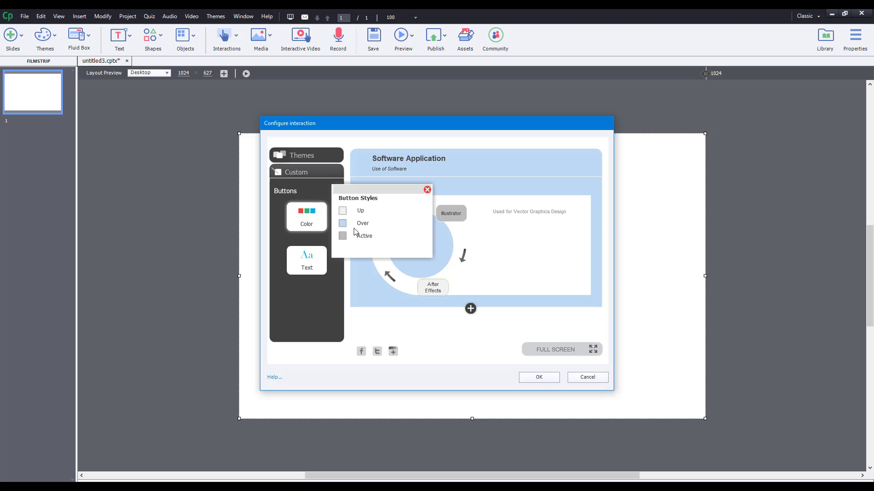
{"action": "left_click", "coordinate": [342, 236]}
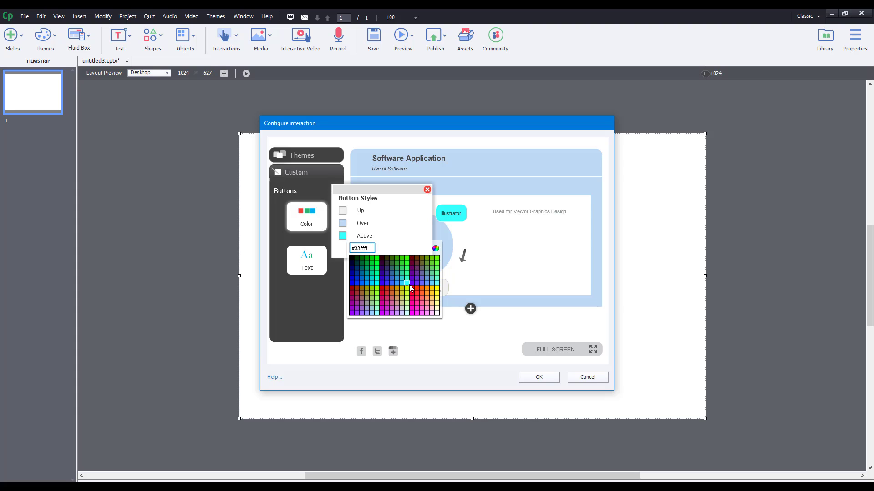
Step: Try Algerian for the button font, then set it back to Arial
{"action": "left_click", "coordinate": [299, 266]}
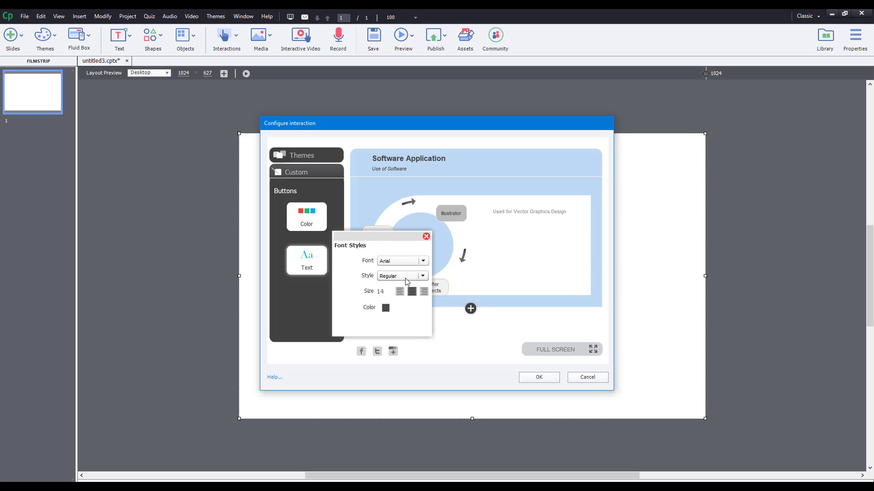
{"action": "left_click", "coordinate": [406, 262]}
{"action": "left_click", "coordinate": [402, 293]}
{"action": "left_click", "coordinate": [403, 262]}
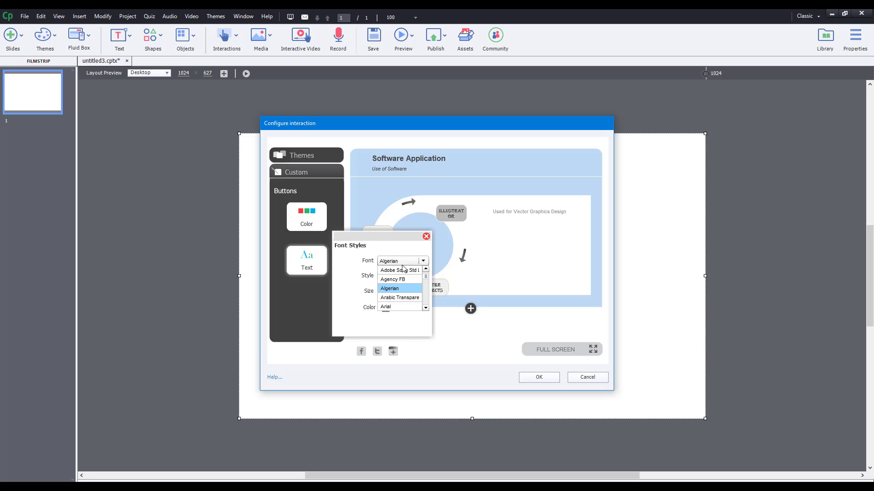
{"action": "scroll", "coordinate": [398, 291], "scroll_direction": "down", "scroll_amount": 1}
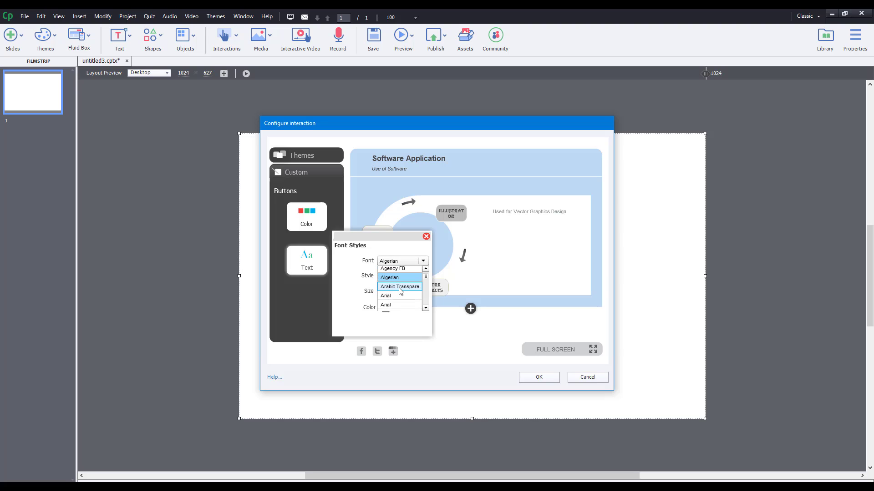
{"action": "left_click", "coordinate": [396, 297]}
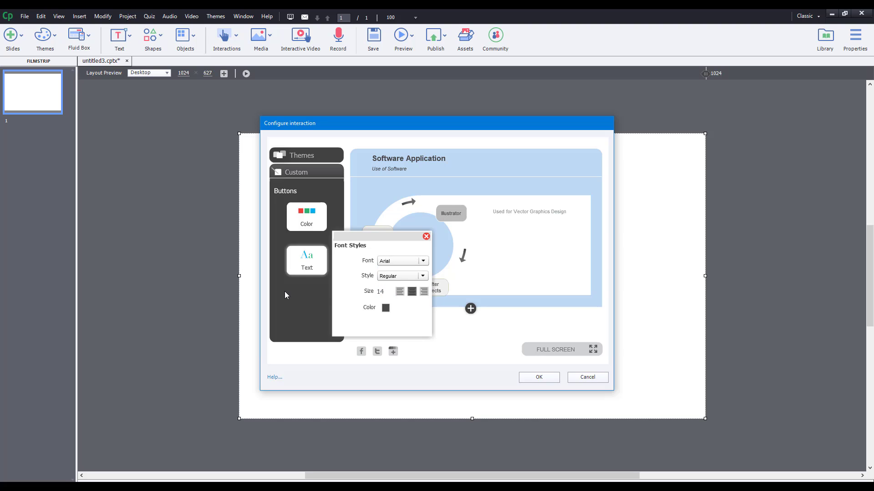
{"action": "left_click", "coordinate": [426, 236]}
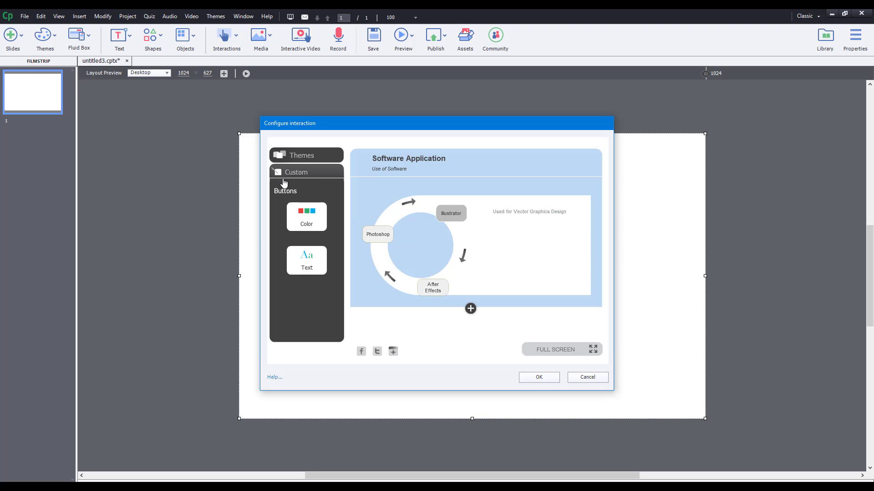
Step: Bring up the Content Background Color palette in the content styling options
{"action": "left_click", "coordinate": [297, 173]}
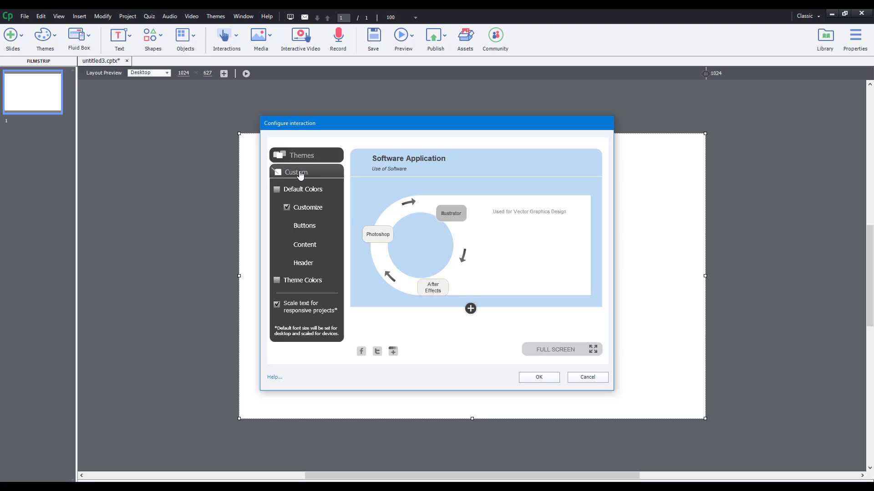
{"action": "left_click", "coordinate": [305, 251]}
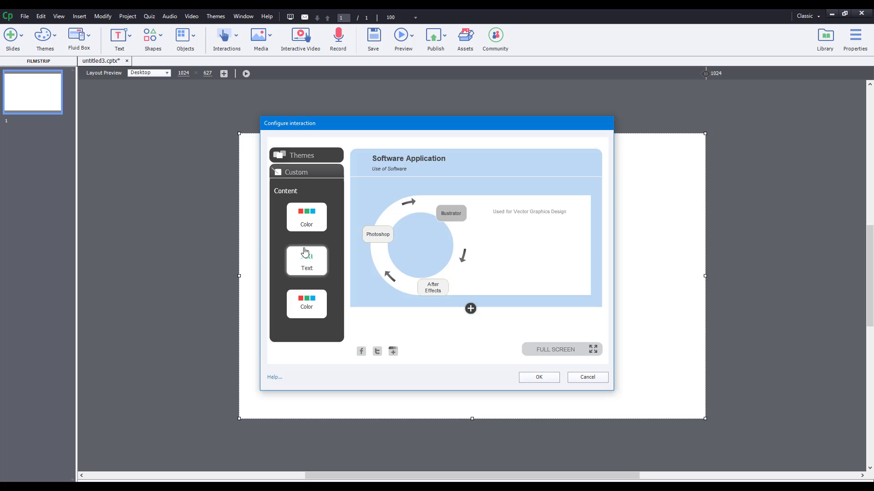
{"action": "left_click", "coordinate": [306, 217]}
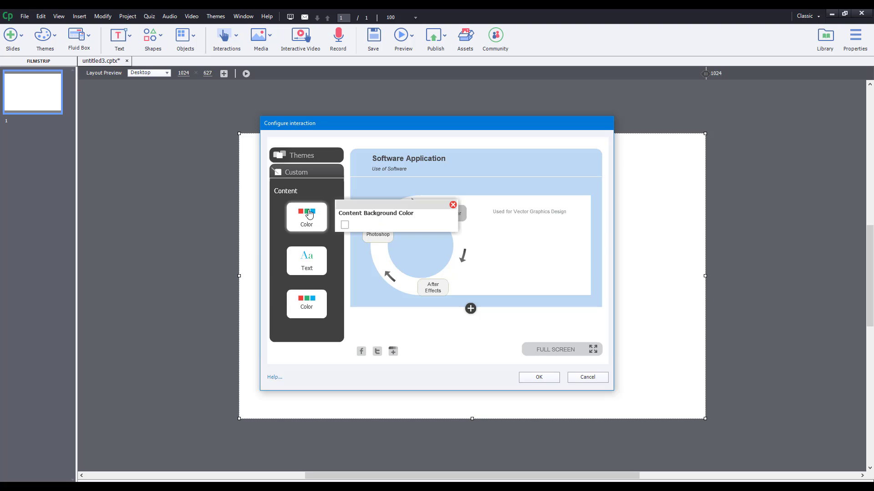
{"action": "left_click", "coordinate": [345, 225]}
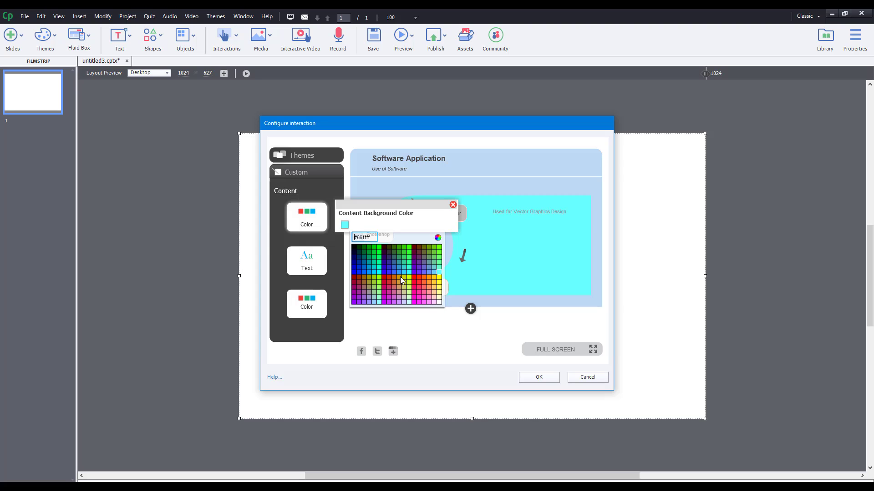
Step: Set the Body Background Color to purple #6600cc and return to Custom options
{"action": "left_click", "coordinate": [293, 312]}
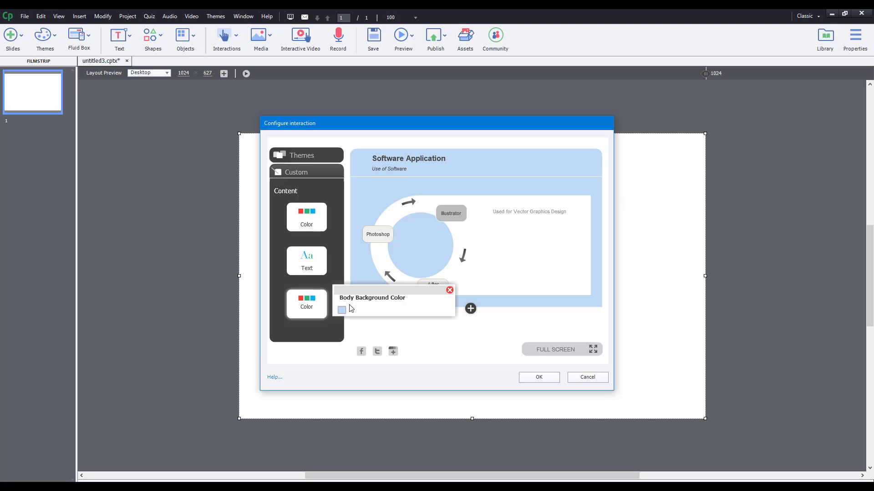
{"action": "left_click", "coordinate": [342, 310]}
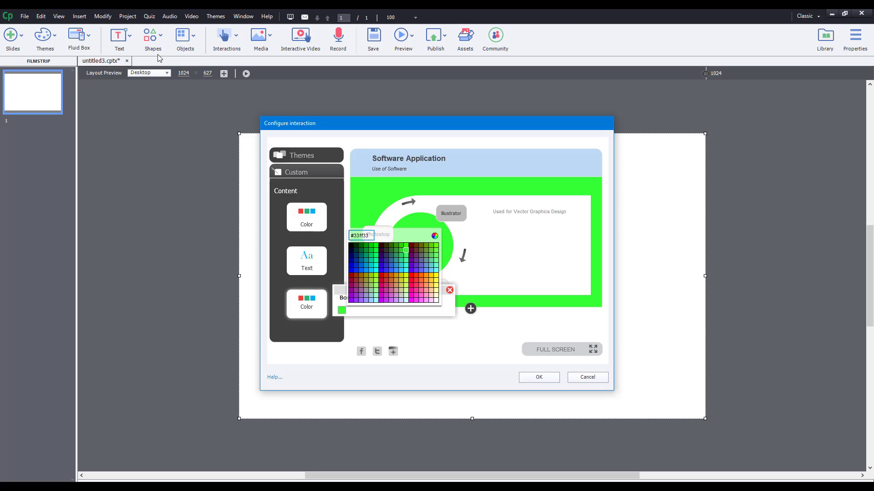
{"action": "left_click", "coordinate": [411, 267]}
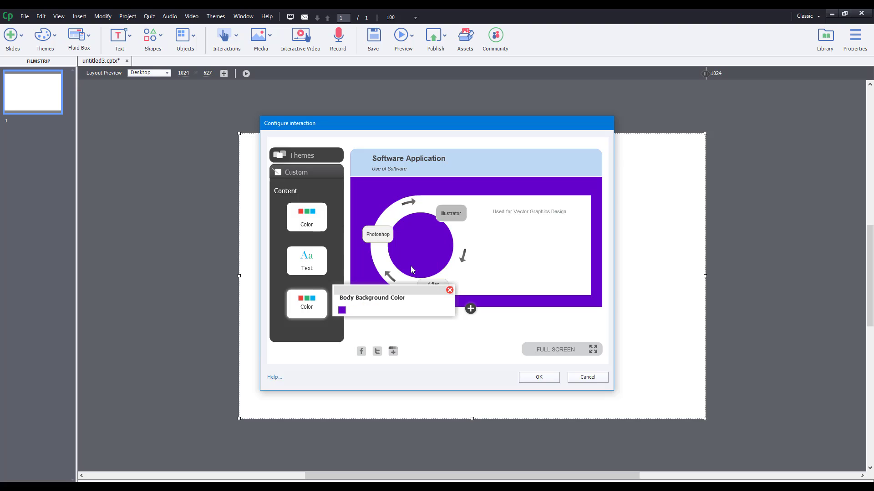
{"action": "left_click", "coordinate": [449, 290]}
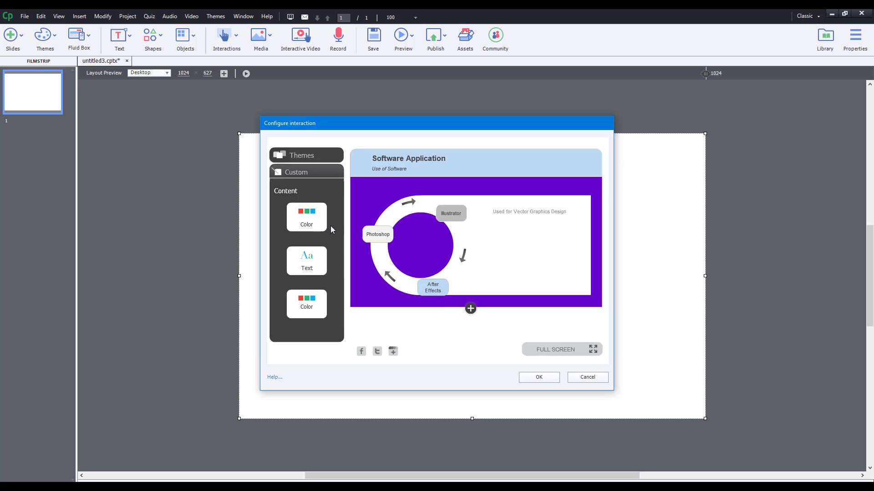
{"action": "left_click", "coordinate": [294, 173]}
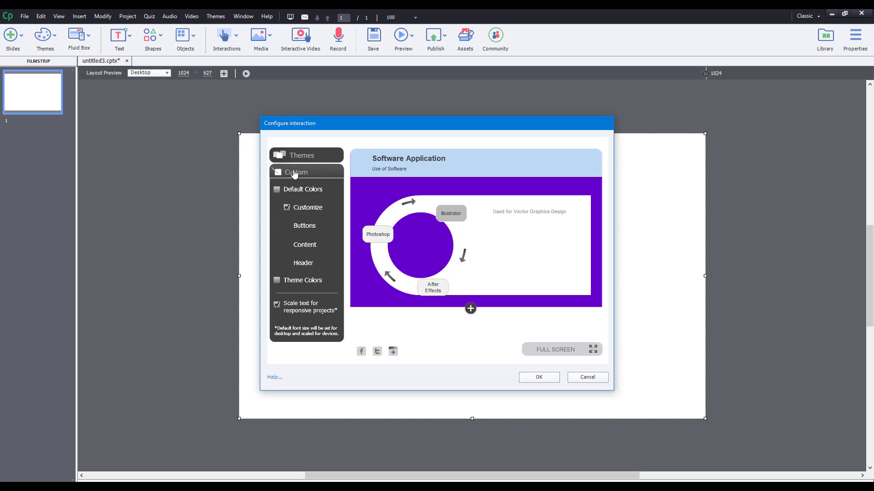
{"action": "left_click", "coordinate": [302, 282]}
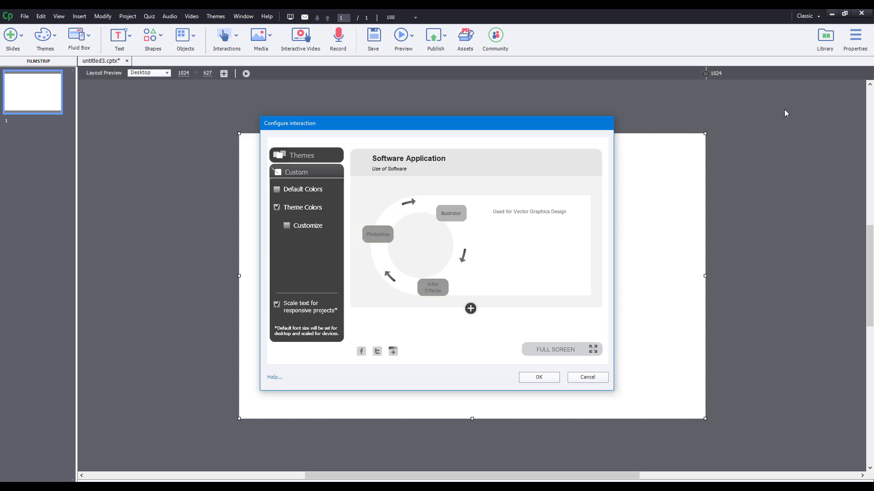
{"action": "left_click_drag", "start_coordinate": [344, 127], "coordinate": [302, 146]}
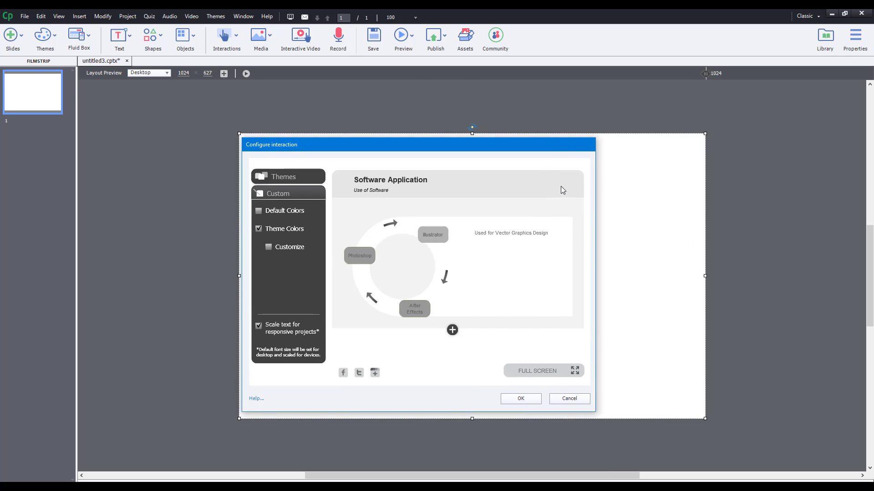
{"action": "left_click", "coordinate": [278, 212]}
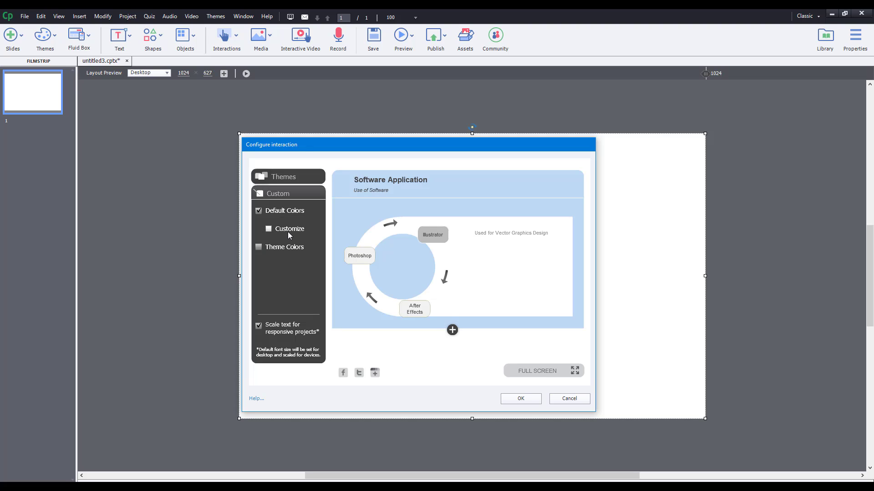
{"action": "left_click", "coordinate": [288, 231]}
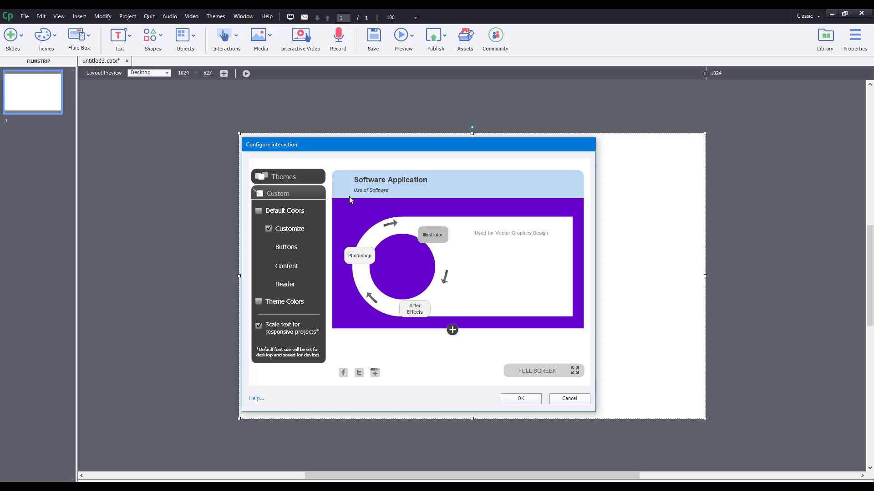
Step: Make the header background colour black
{"action": "left_click", "coordinate": [286, 290]}
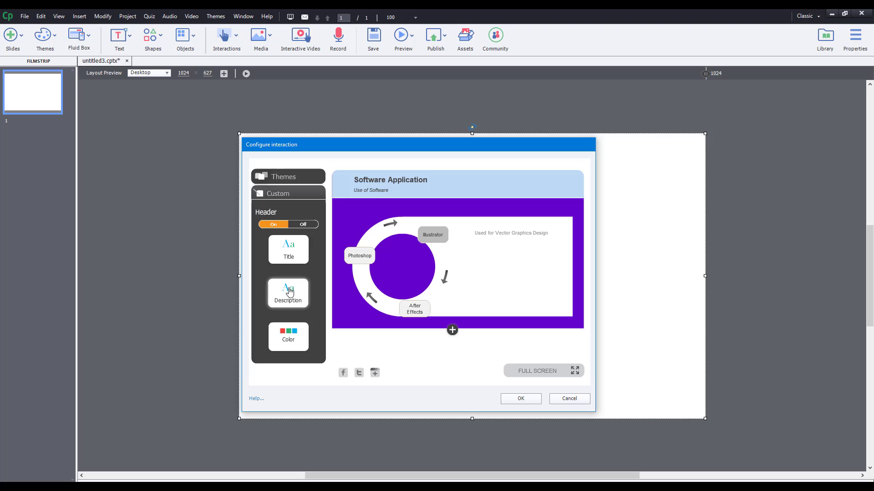
{"action": "left_click", "coordinate": [299, 341]}
{"action": "left_click", "coordinate": [326, 337]}
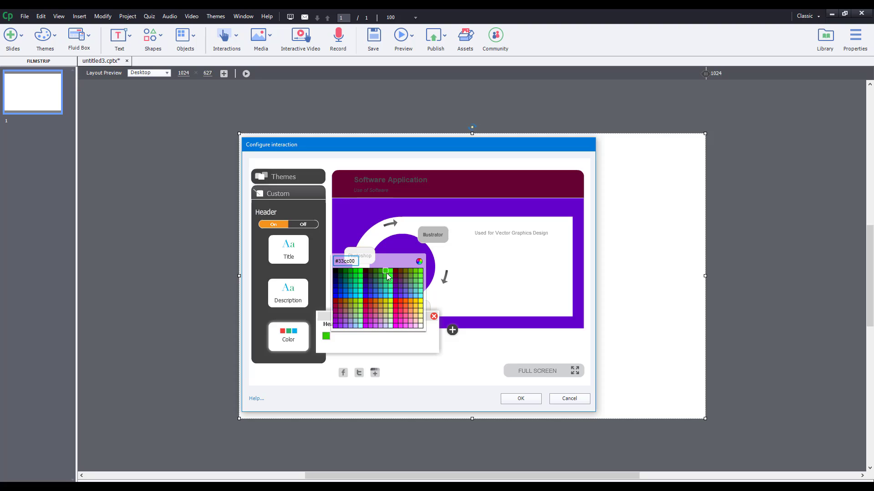
{"action": "left_click", "coordinate": [337, 273]}
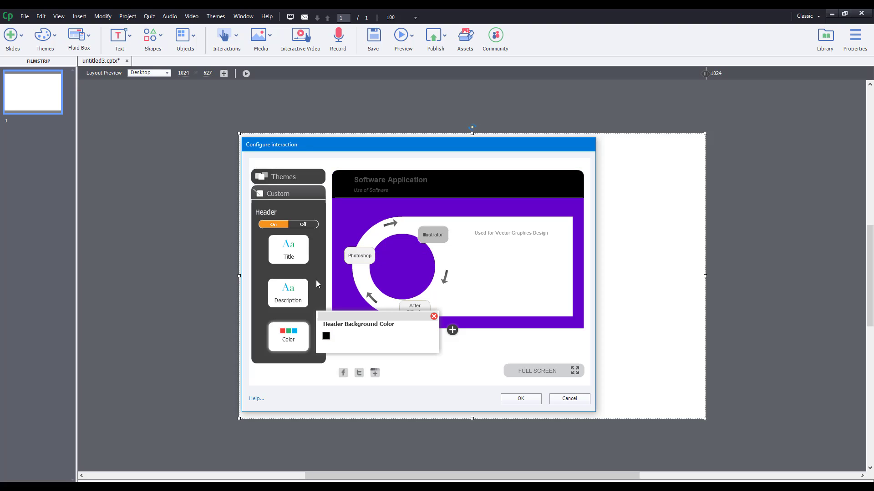
Step: Make the description and title text light/white, then apply the interaction with OK
{"action": "left_click", "coordinate": [294, 289]}
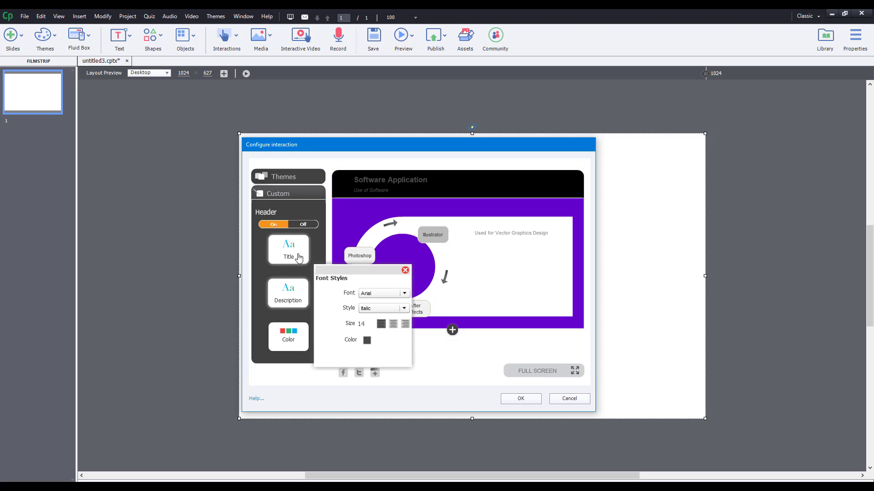
{"action": "left_click", "coordinate": [367, 342]}
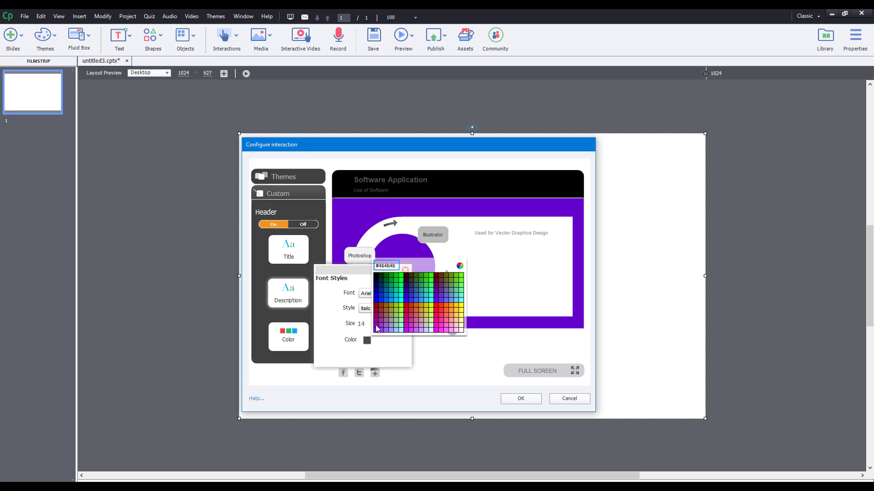
{"action": "left_click", "coordinate": [461, 332]}
{"action": "left_click", "coordinate": [274, 261]}
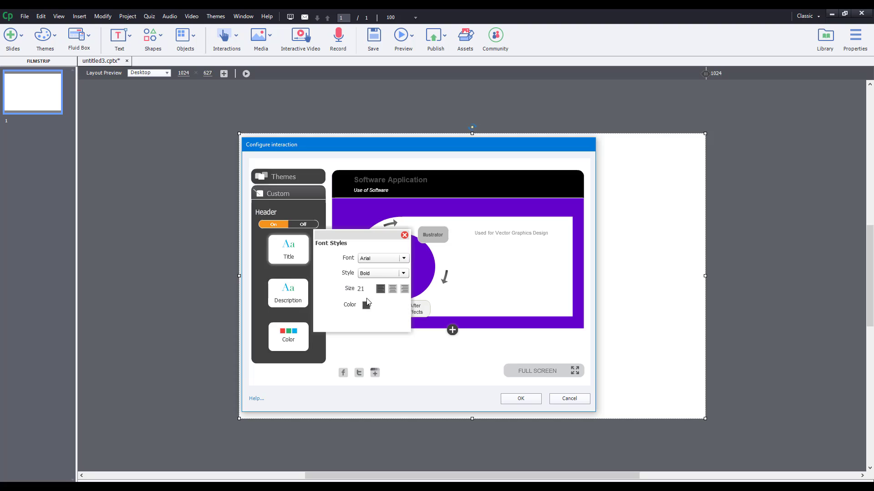
{"action": "left_click", "coordinate": [366, 306]}
{"action": "left_click", "coordinate": [461, 296]}
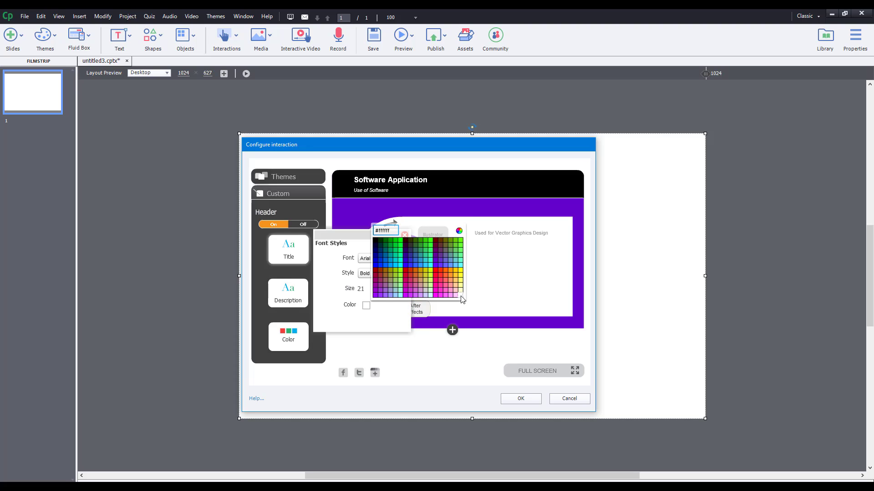
{"action": "left_click", "coordinate": [404, 235]}
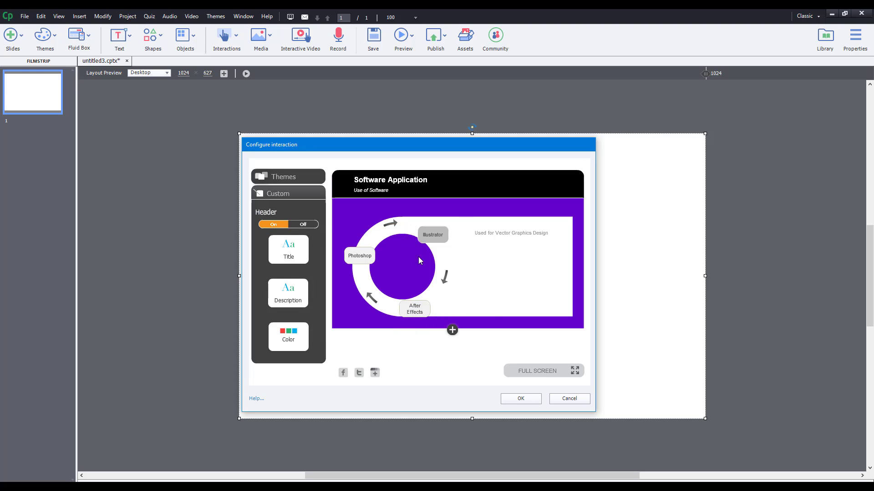
{"action": "left_click", "coordinate": [520, 398]}
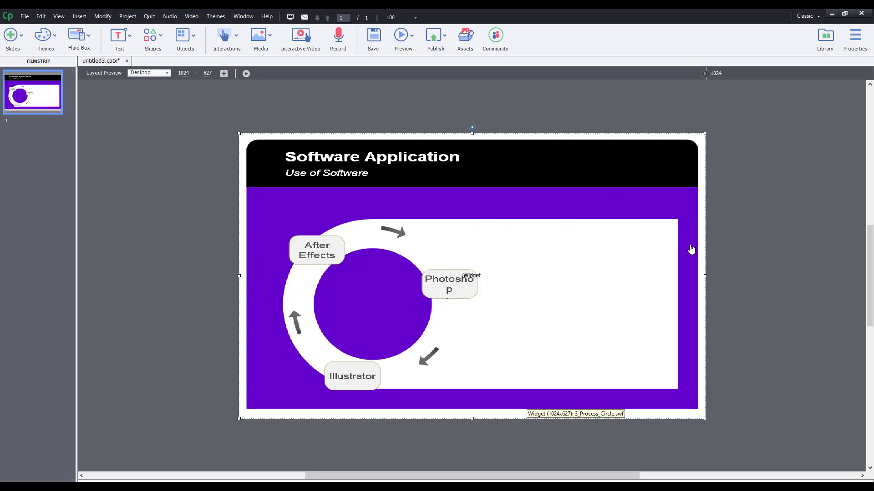
Step: Check narrower layout widths, restore desktop width, then preview the whole project in the browser
{"action": "left_click_drag", "start_coordinate": [705, 73], "coordinate": [622, 74]}
{"action": "left_click_drag", "start_coordinate": [531, 92], "coordinate": [818, 113]}
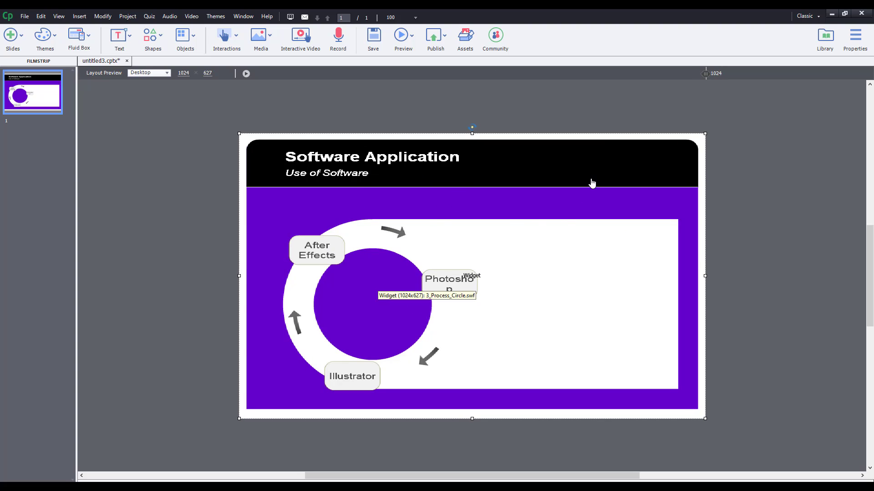
{"action": "left_click", "coordinate": [445, 38]}
{"action": "left_click", "coordinate": [409, 42]}
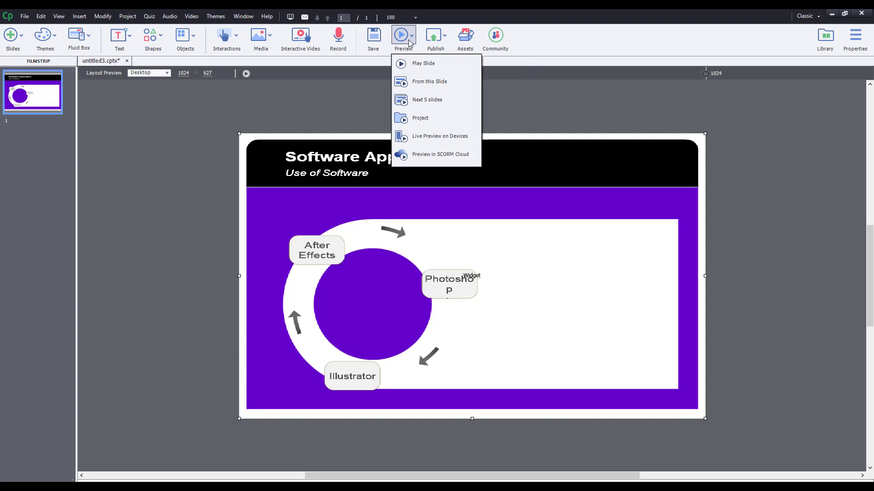
{"action": "left_click", "coordinate": [420, 118]}
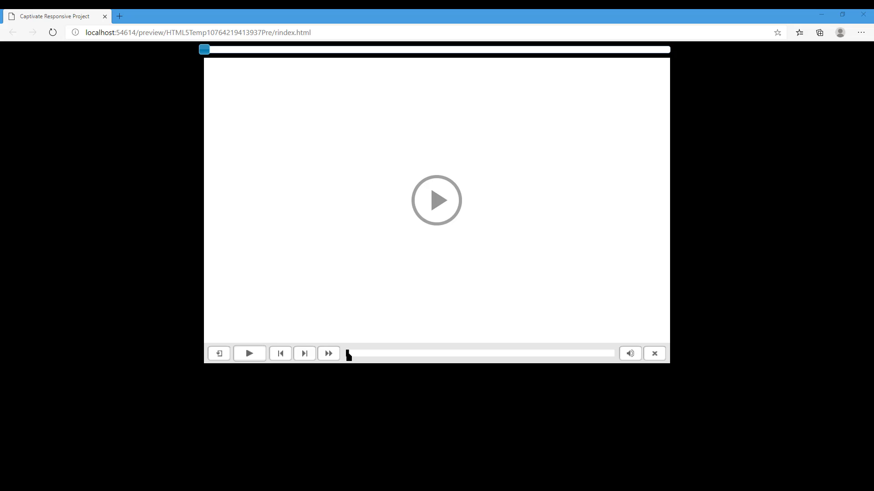
Step: Play the preview and cycle through the Photoshop, Illustrator and After Effects descriptions
{"action": "left_click", "coordinate": [423, 201]}
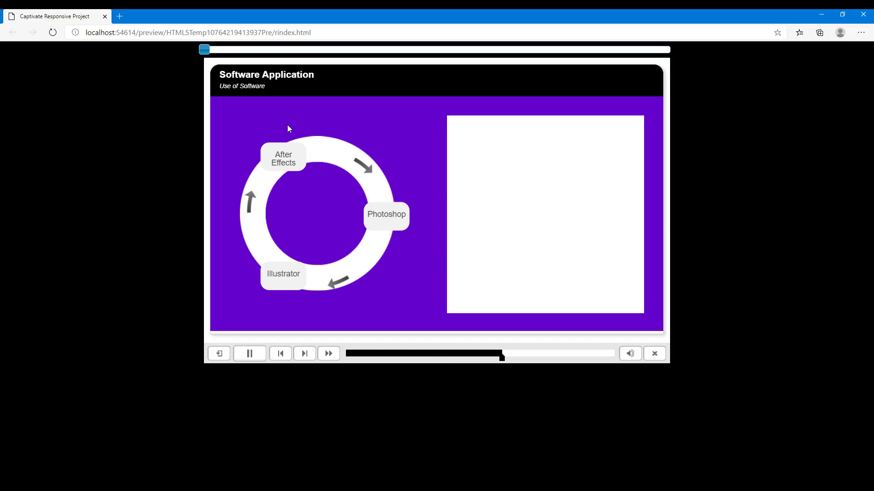
{"action": "left_click", "coordinate": [290, 159]}
{"action": "left_click", "coordinate": [281, 155]}
{"action": "left_click", "coordinate": [284, 154]}
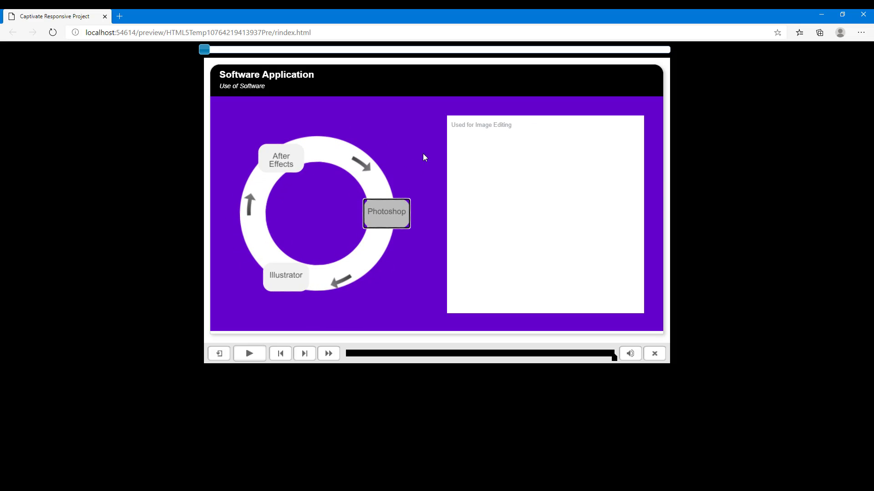
{"action": "left_click", "coordinate": [298, 152]}
{"action": "left_click", "coordinate": [289, 164]}
Step: Cycle again to After Effects ('This is used for Motion Graphics'), then un-maximize the browser window
{"action": "left_click", "coordinate": [288, 151]}
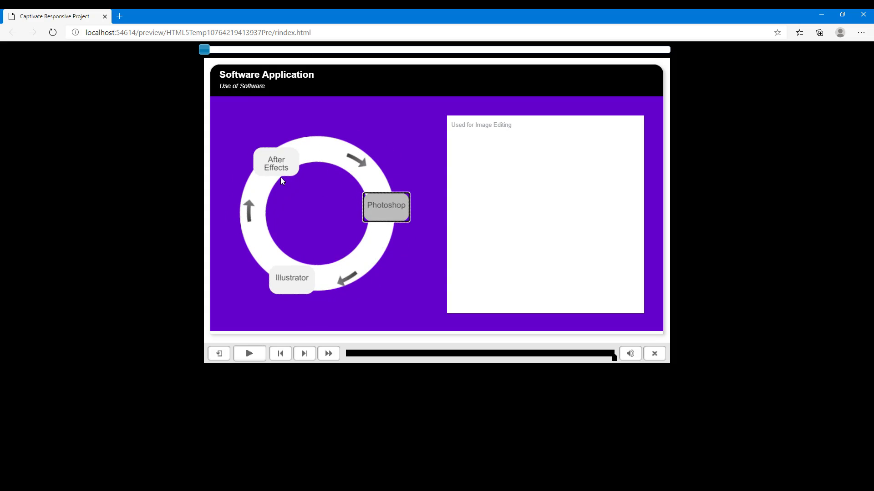
{"action": "left_click", "coordinate": [287, 286]}
{"action": "left_click", "coordinate": [286, 275]}
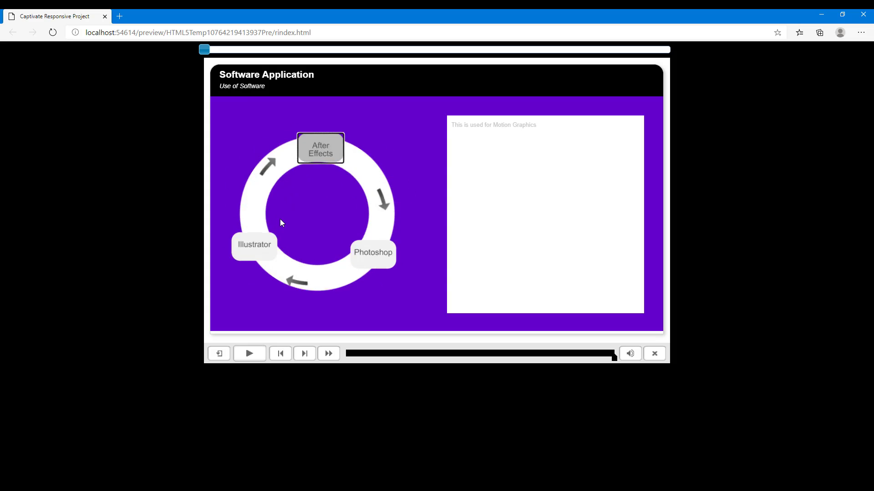
{"action": "left_click", "coordinate": [285, 157]}
{"action": "left_click", "coordinate": [286, 274]}
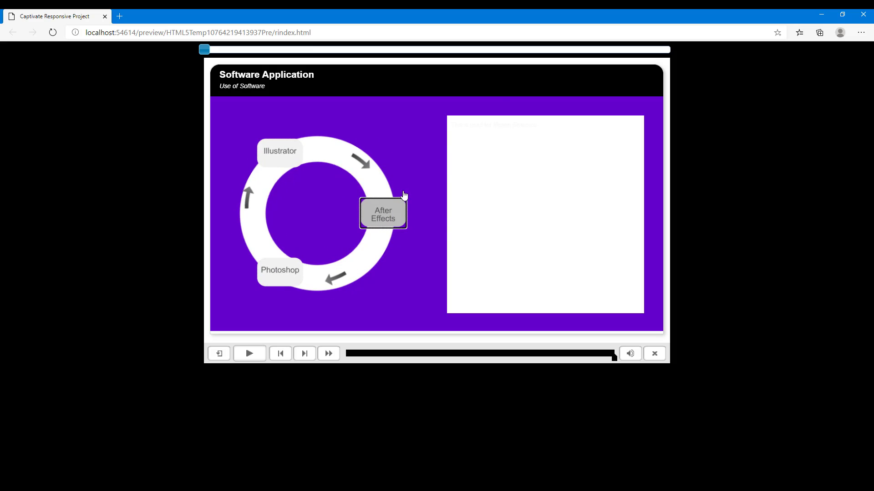
{"action": "left_click_drag", "start_coordinate": [554, 23], "coordinate": [487, 41]}
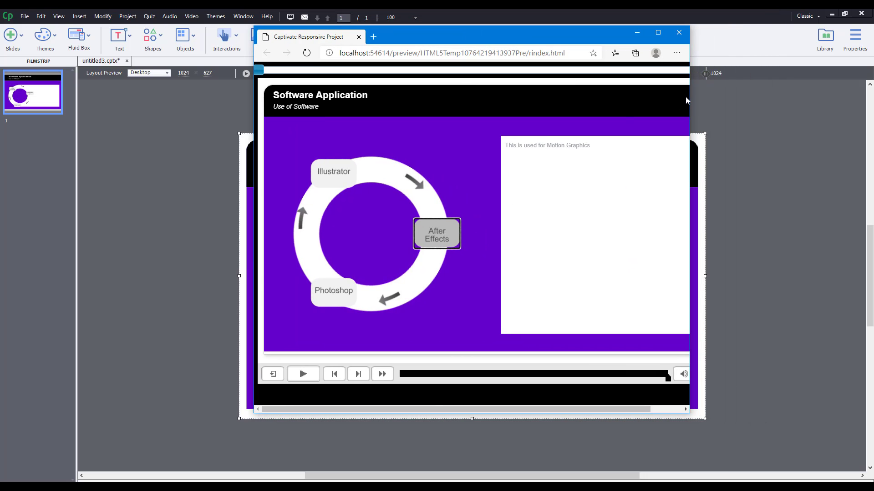
Step: Maximize the Edge window and preview the slide at several narrower widths
{"action": "left_click_drag", "start_coordinate": [688, 101], "coordinate": [803, 117]}
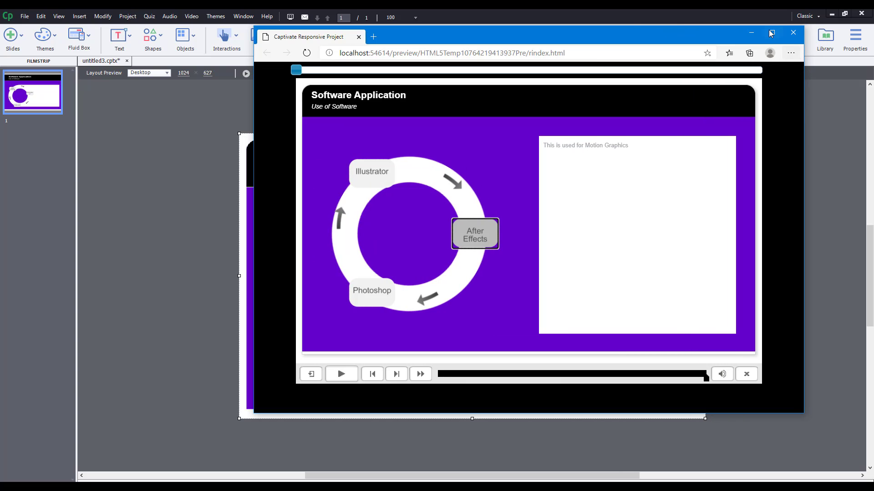
{"action": "left_click", "coordinate": [772, 33]}
{"action": "left_click_drag", "start_coordinate": [204, 49], "coordinate": [471, 119]}
{"action": "left_click_drag", "start_coordinate": [486, 49], "coordinate": [701, 55]}
Step: Show the Photoshop and After Effects descriptions, test a very narrow width, and return to full width
{"action": "left_click", "coordinate": [419, 171]}
{"action": "left_click", "coordinate": [419, 176]}
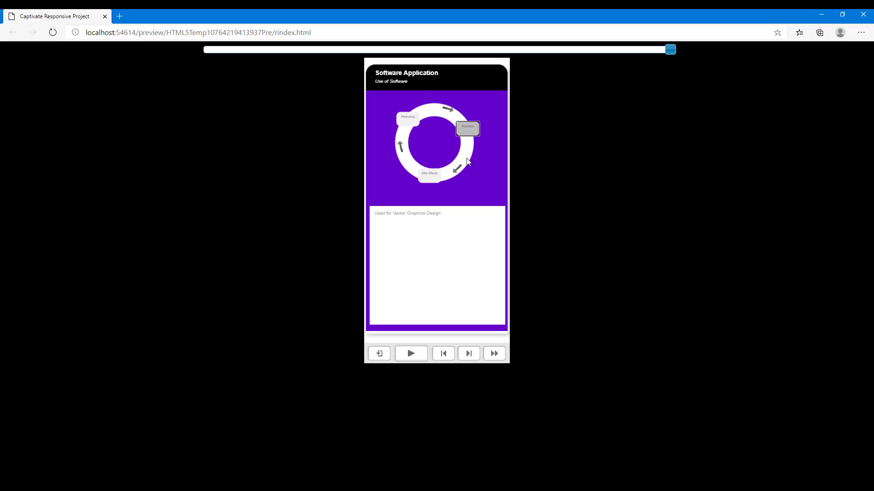
{"action": "left_click_drag", "start_coordinate": [671, 49], "coordinate": [1, 131]}
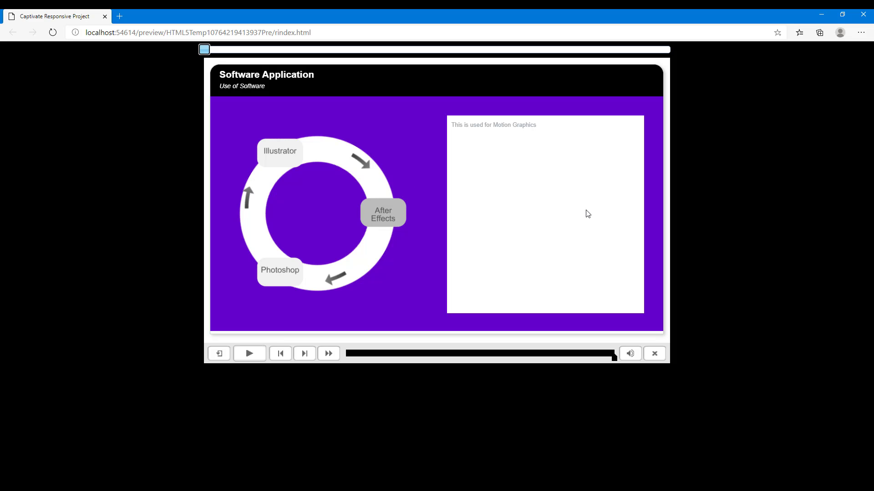